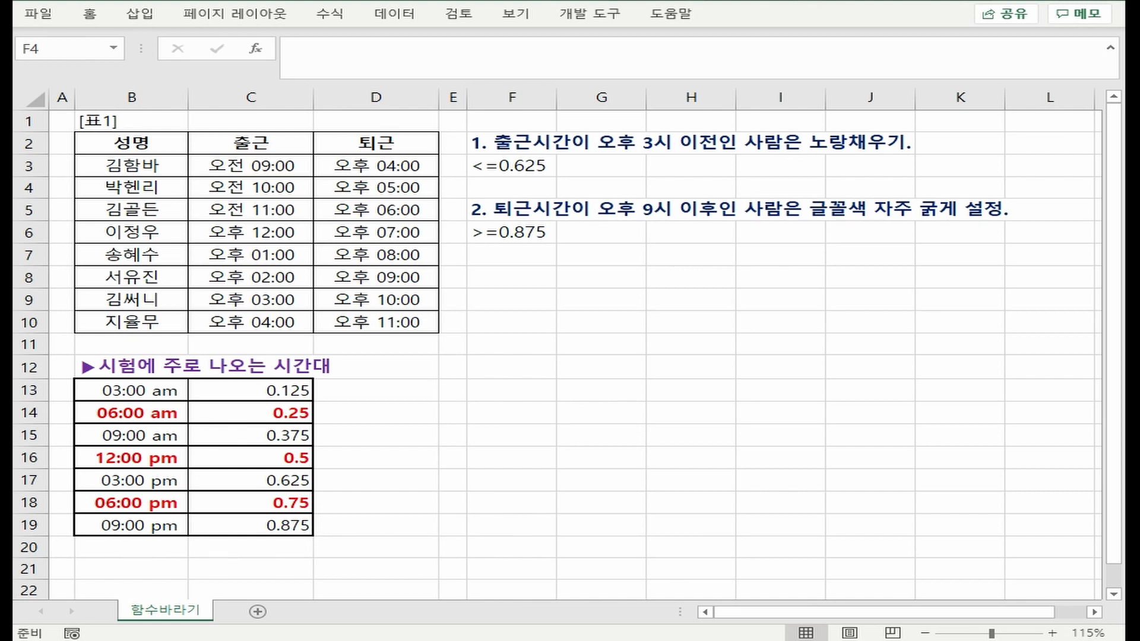
Step: Examine the 시간조건식 notes in Notepad and the attendance times in B3:D10 of the Excel worksheet
key("alt+Tab")
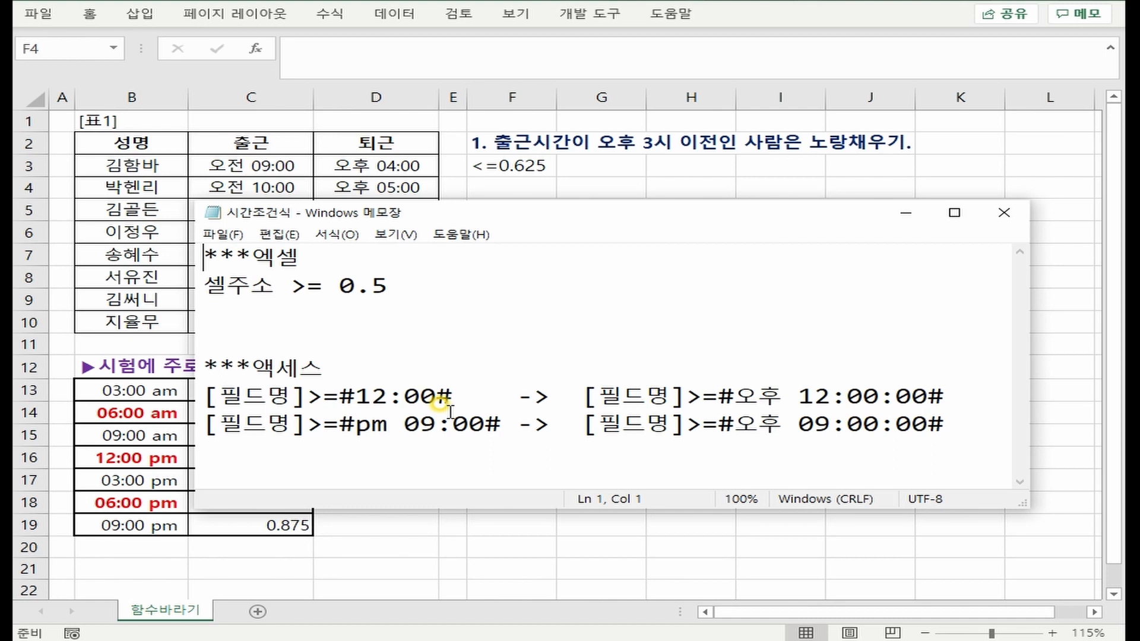
key("alt+Tab")
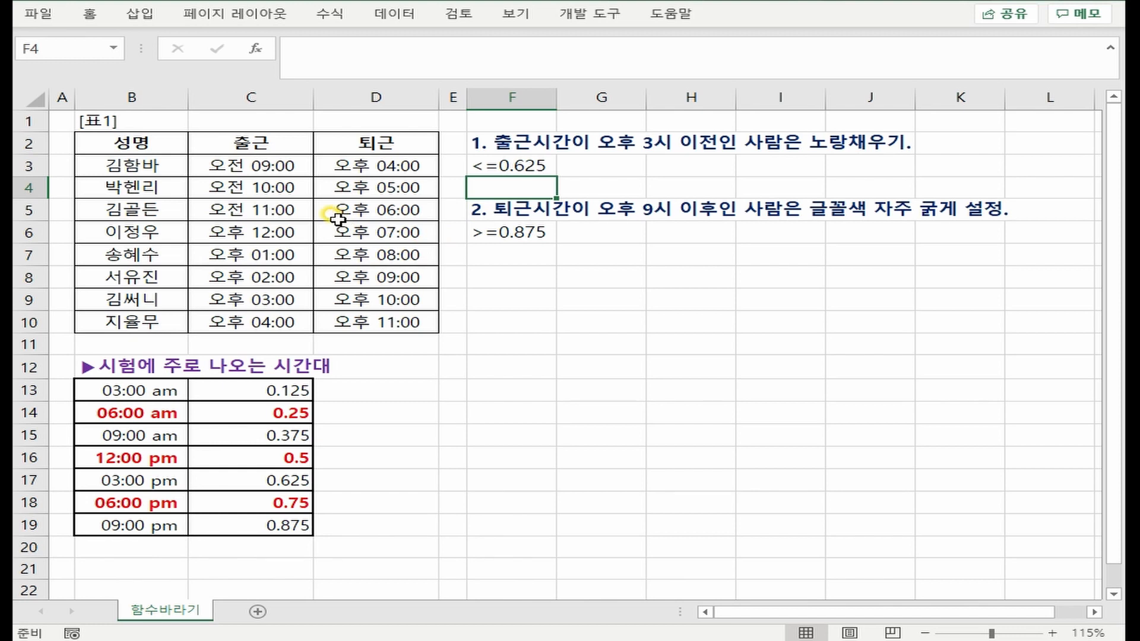
left_click_drag(151, 167, 369, 321)
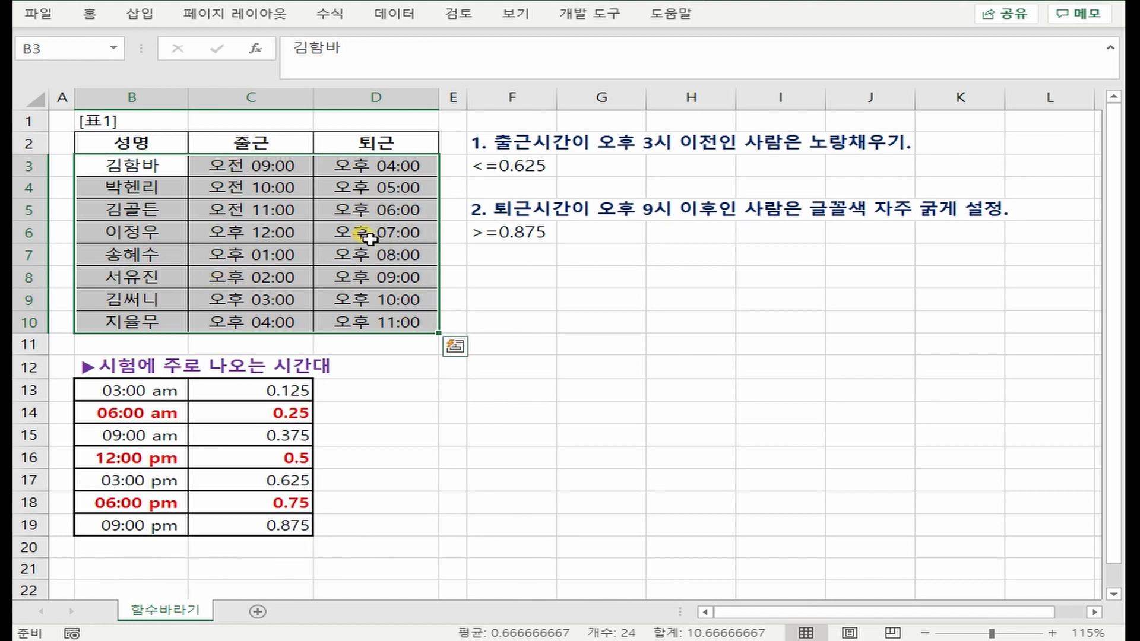
left_click_drag(240, 159, 236, 323)
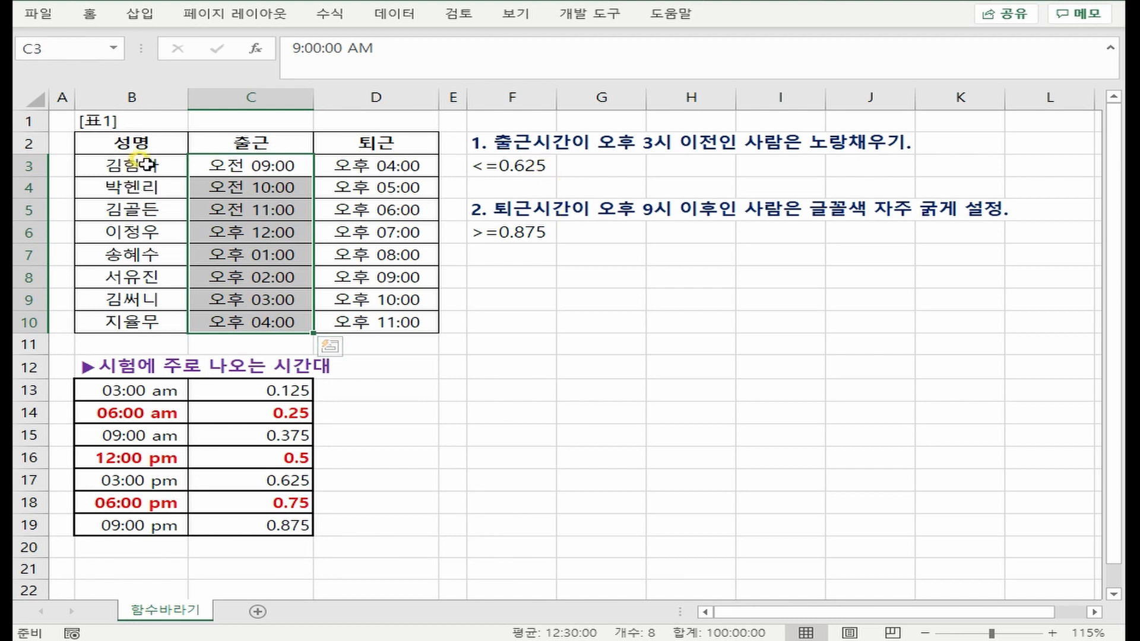
left_click_drag(146, 169, 349, 317)
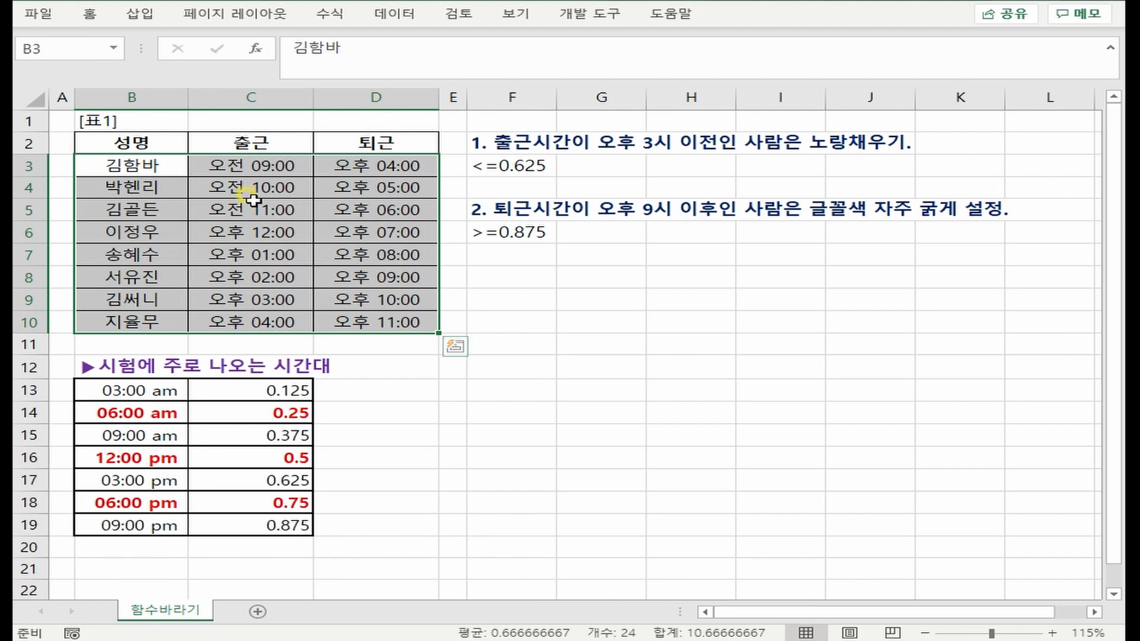
left_click_drag(224, 166, 241, 315)
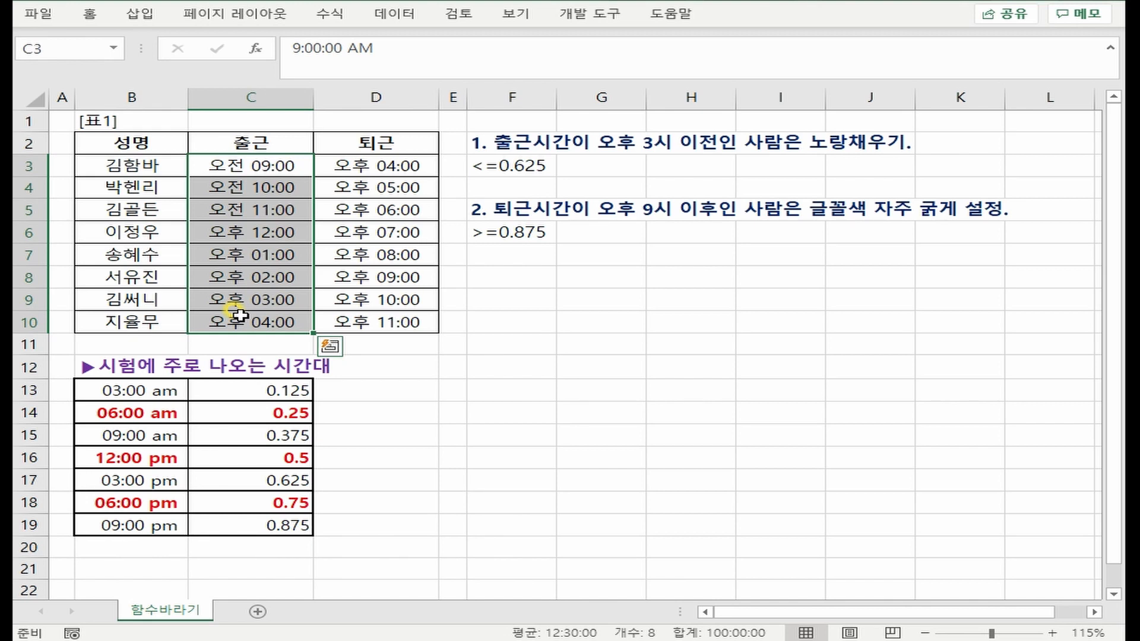
Step: Enter the time 15:00 in cell F10 and change its number format to General (일반)
left_click(534, 321)
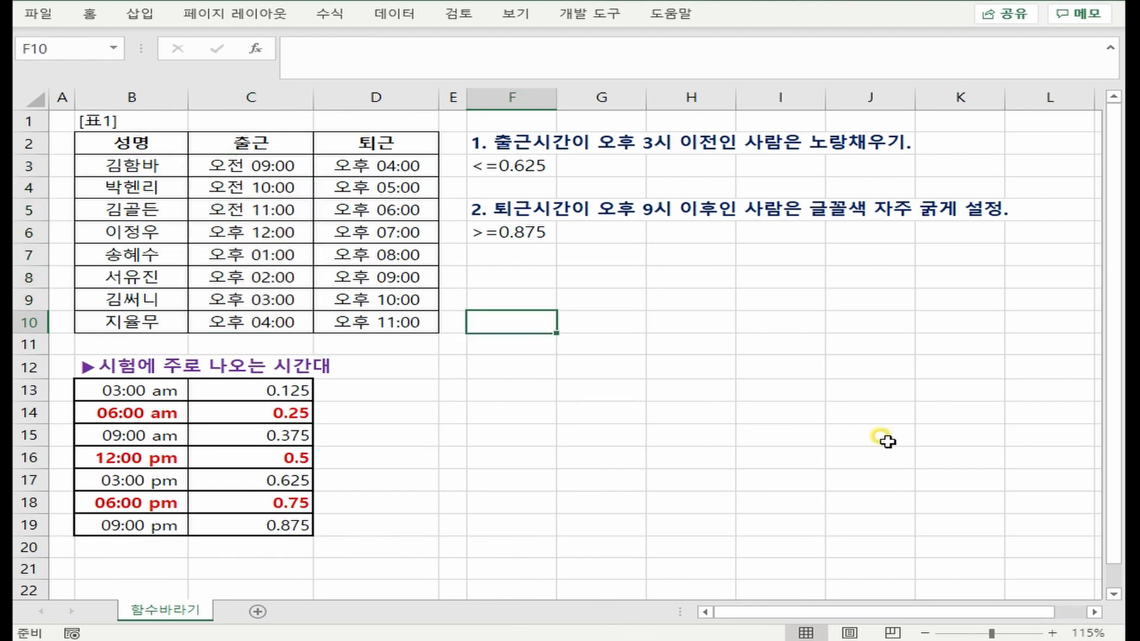
type("15:00")
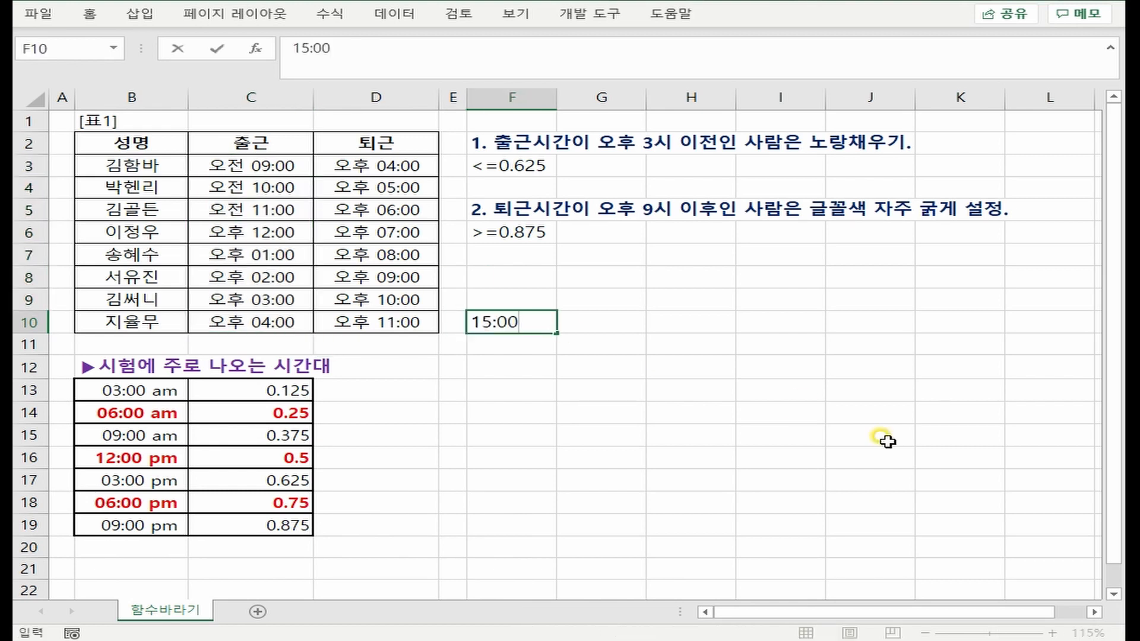
key("Return")
key("Up")
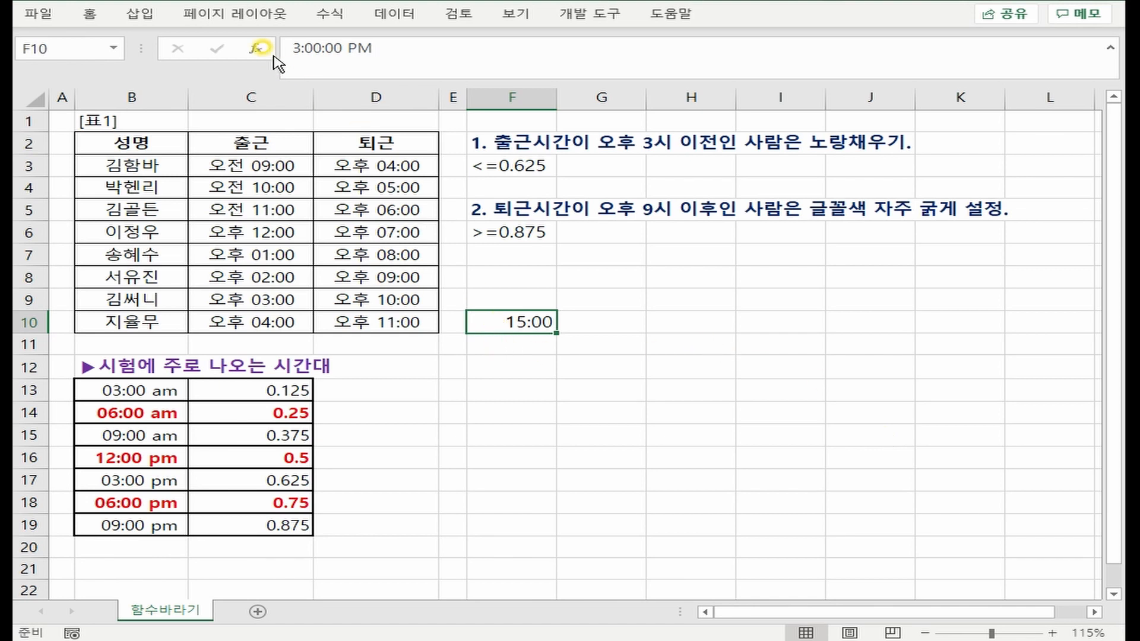
double_click(90, 13)
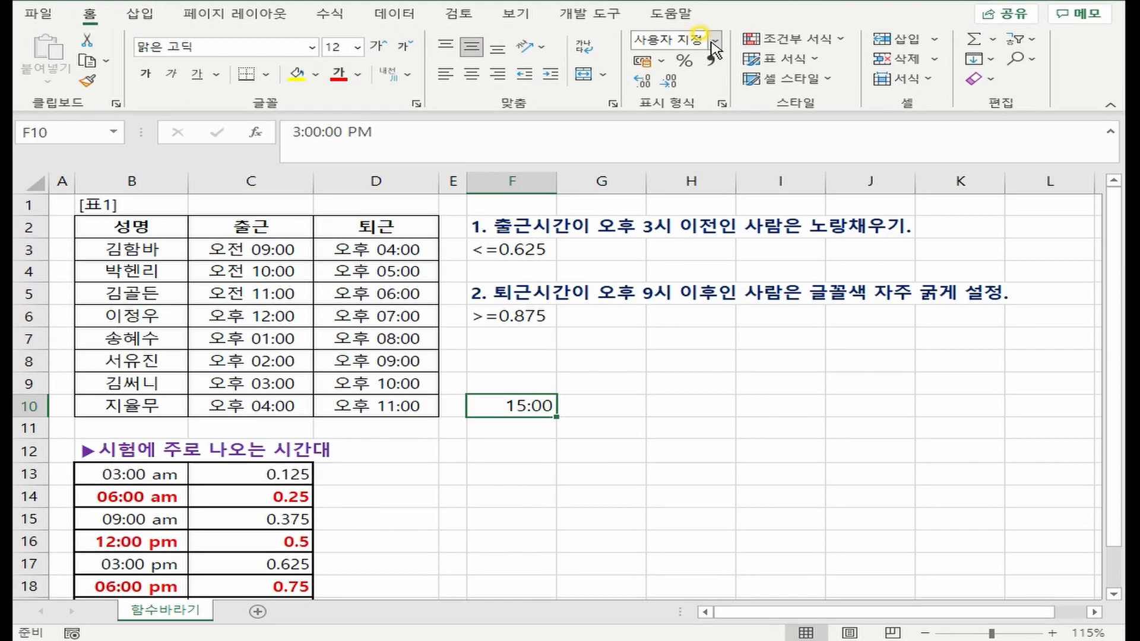
left_click(716, 39)
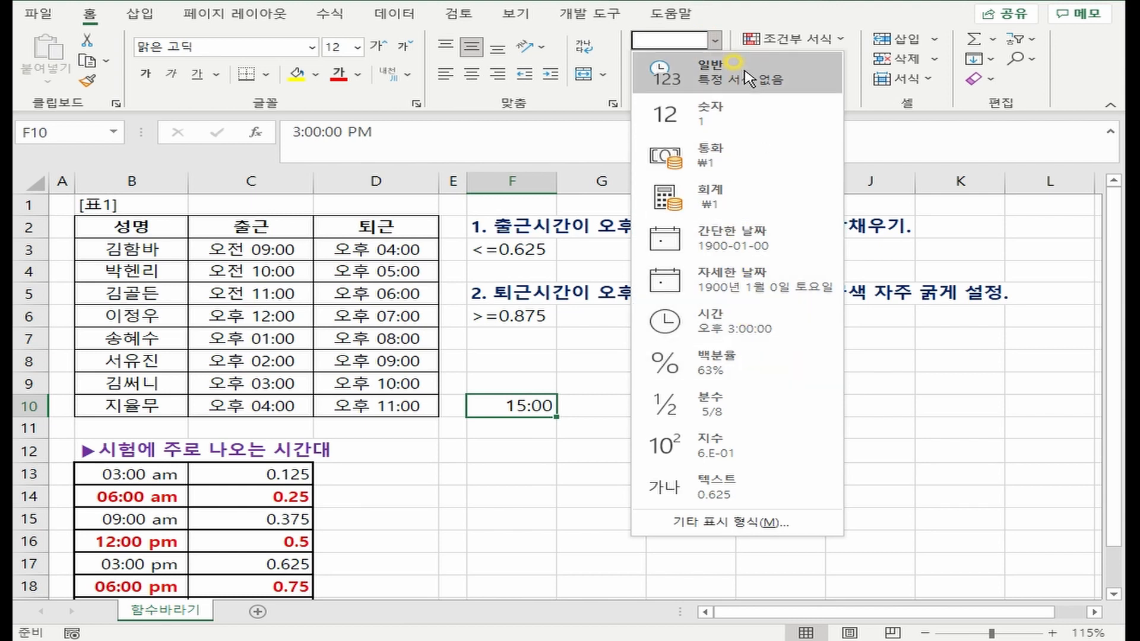
left_click(749, 78)
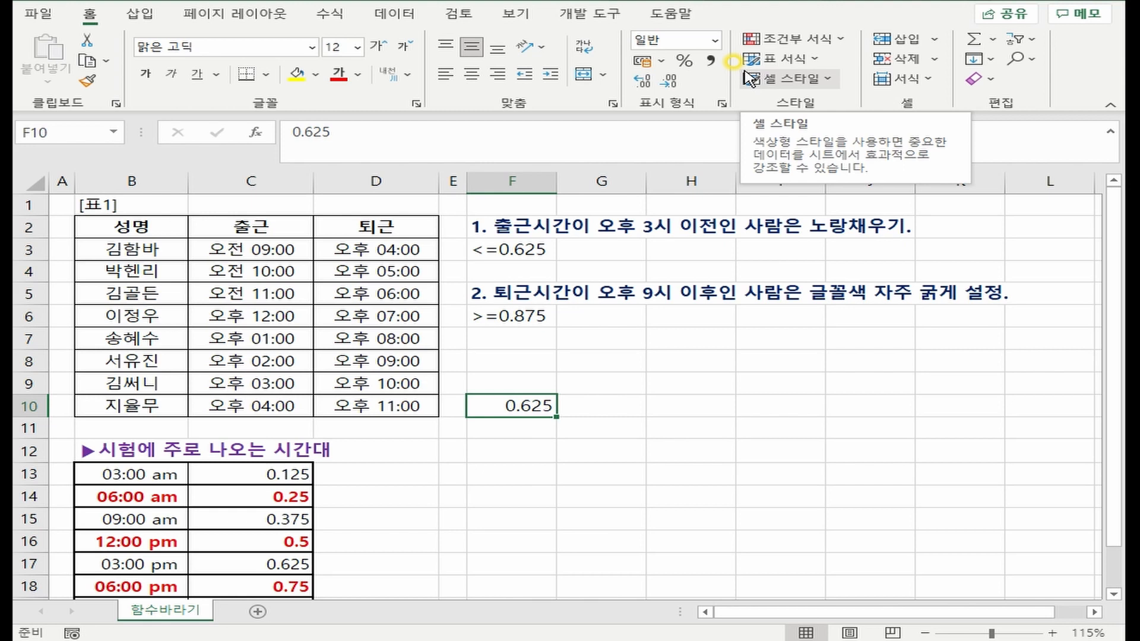
Step: Enter the date 2021-5-1 in cell F11, widen column F, and format the date as General (일반)
left_click(532, 428)
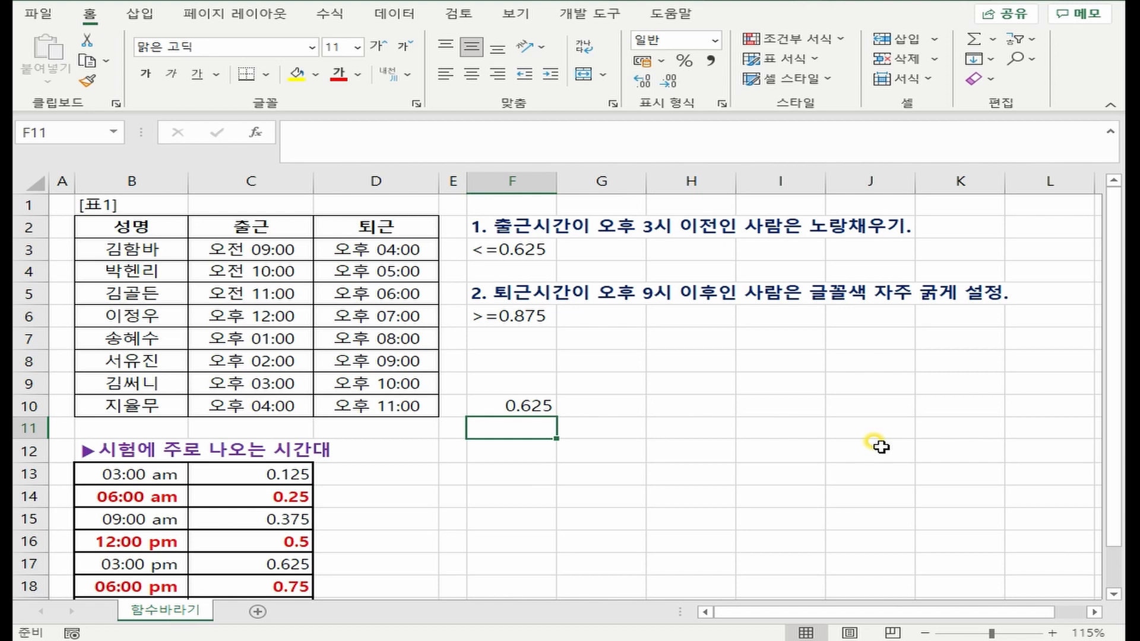
type("2021-")
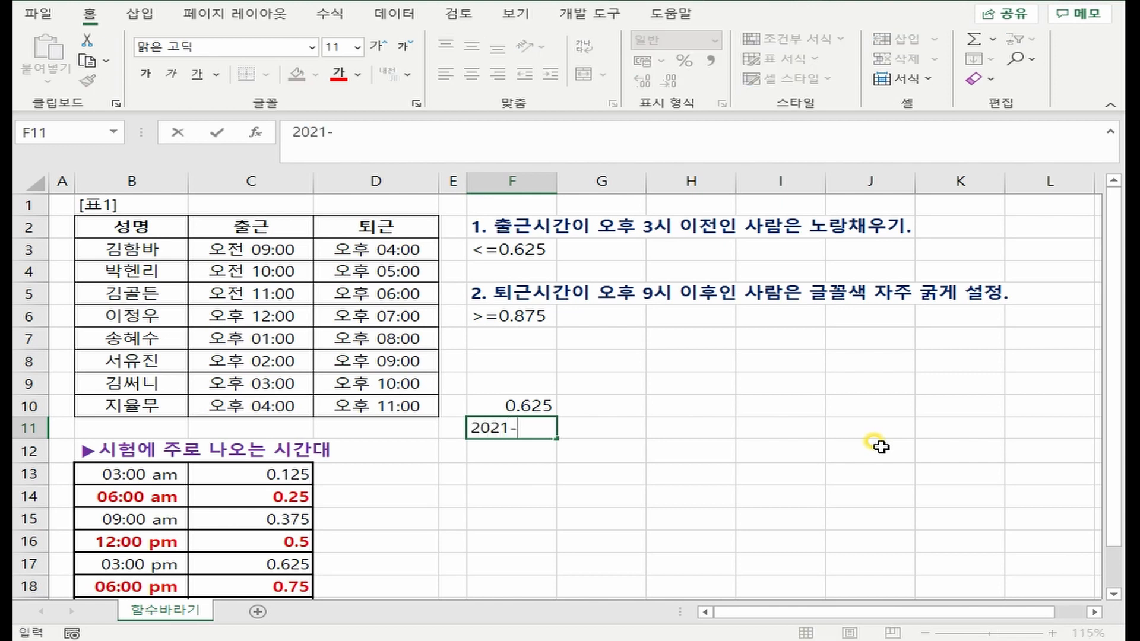
type("5-1")
key("Return")
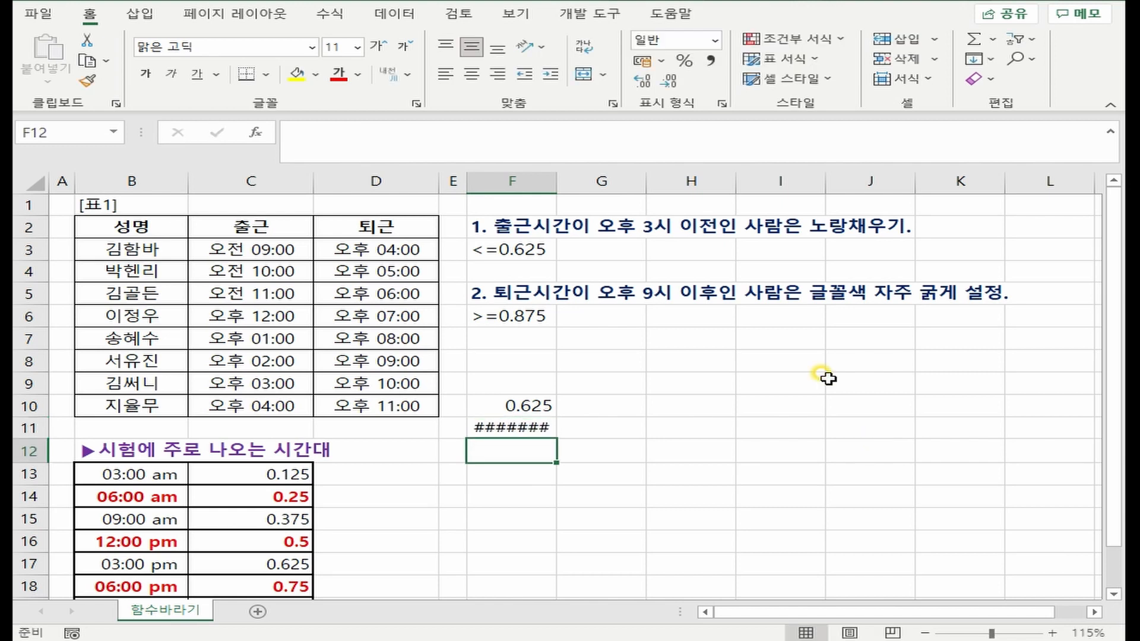
left_click_drag(556, 180, 586, 177)
key("Up")
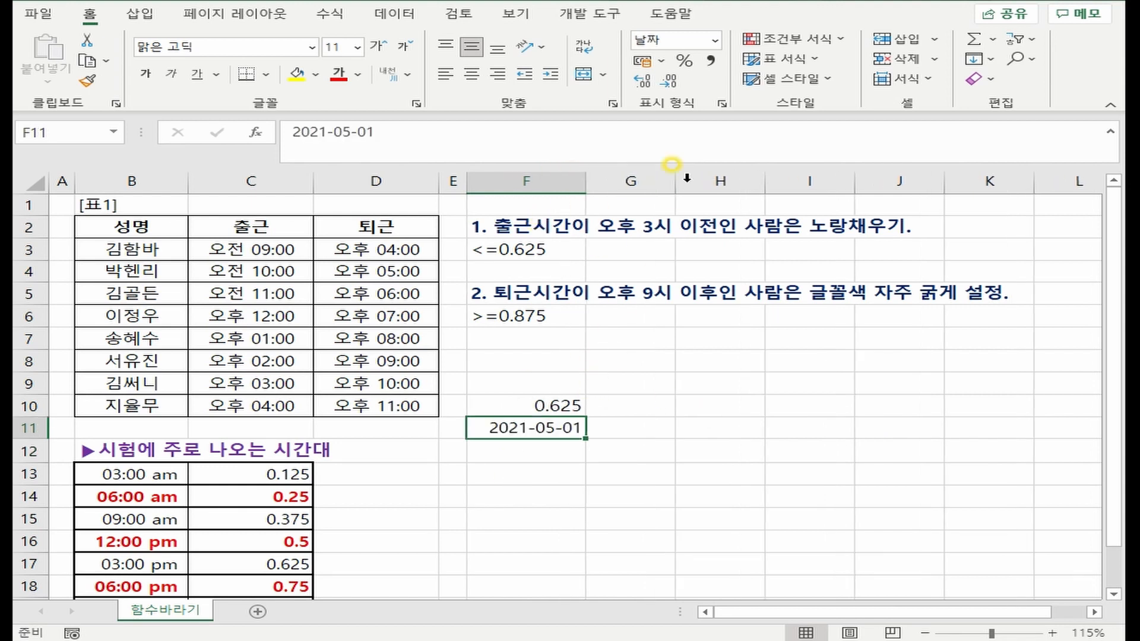
left_click(715, 40)
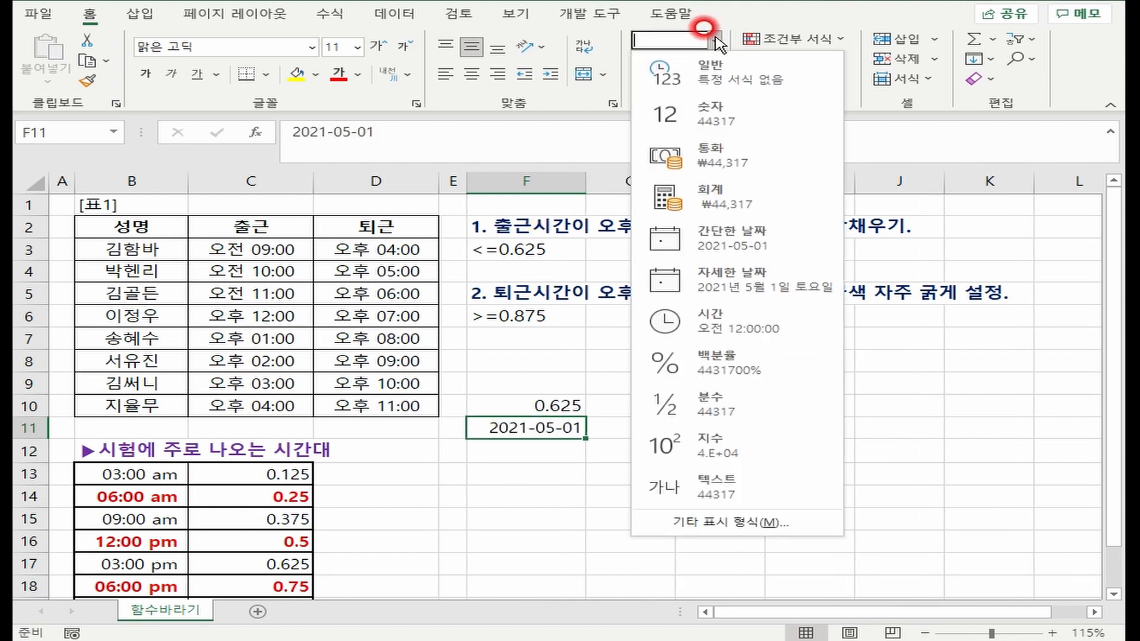
left_click(718, 78)
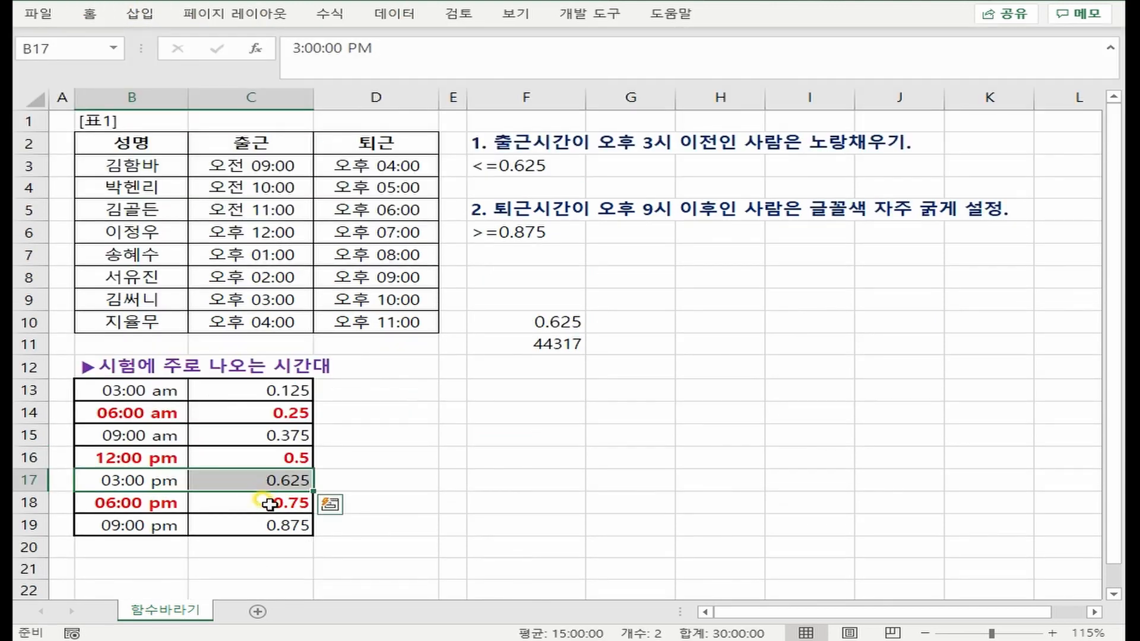
left_click(255, 408)
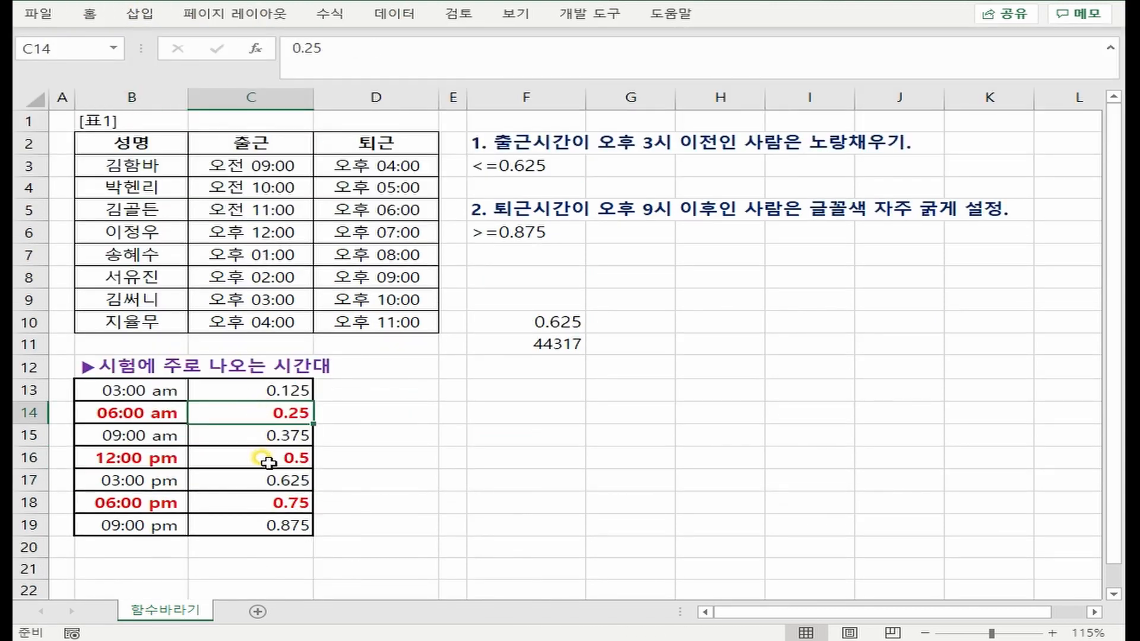
left_click(267, 462)
left_click(273, 501)
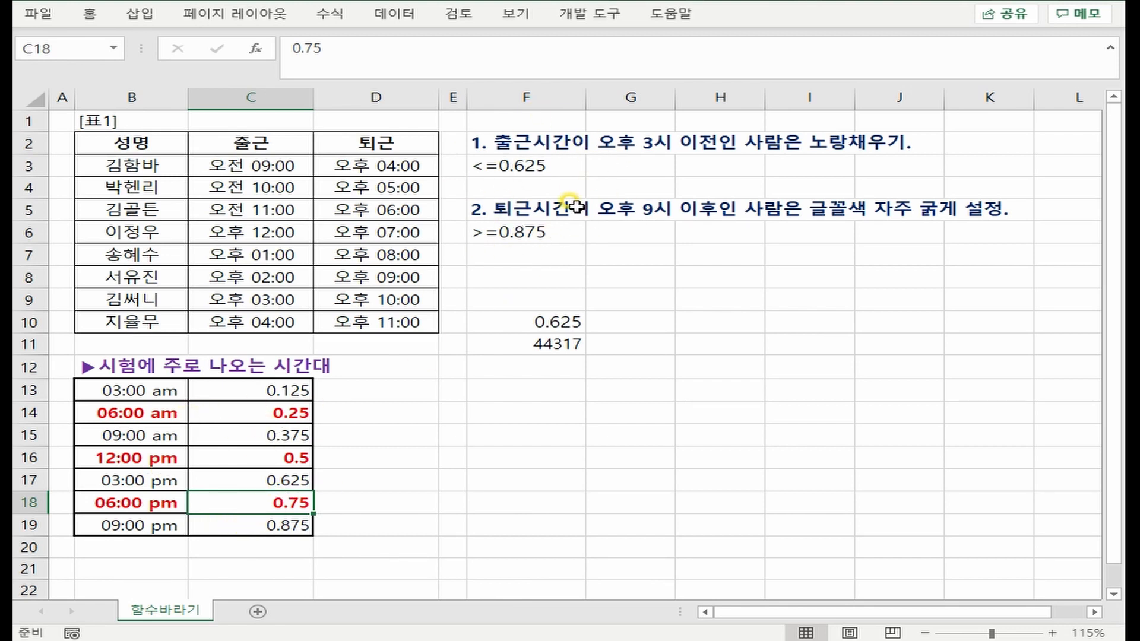
Step: Create a formula-based conditional formatting rule for the 출근 times in C3:C10 using =$C3<=0.625
left_click_drag(279, 166, 222, 321)
left_click(89, 13)
left_click(796, 38)
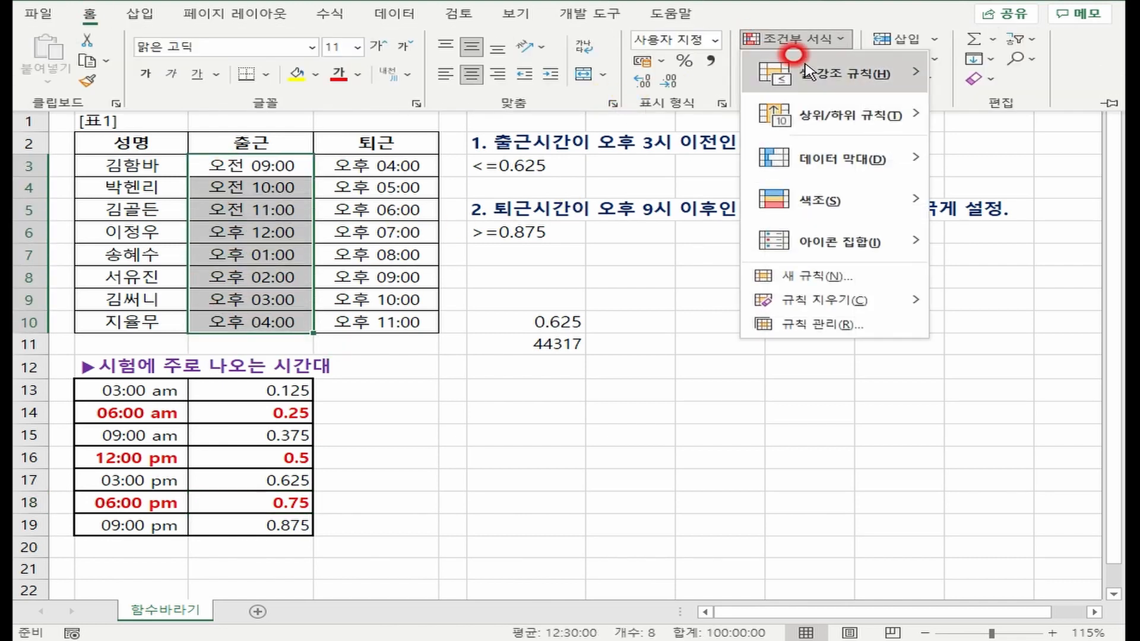
left_click(852, 276)
left_click(534, 406)
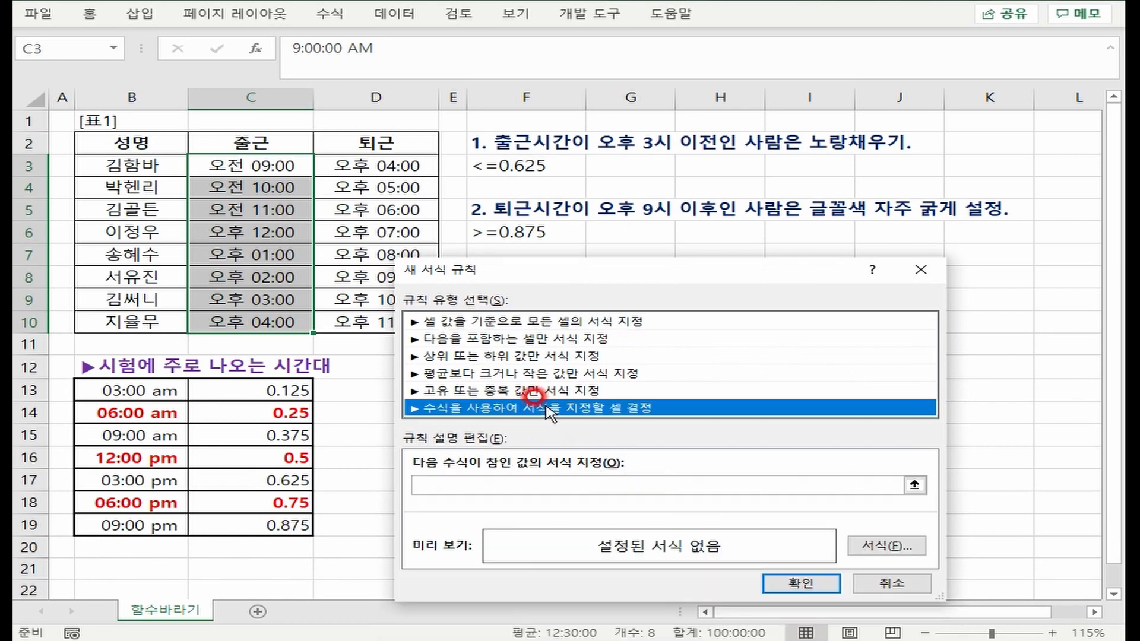
left_click(555, 484)
left_click(252, 164)
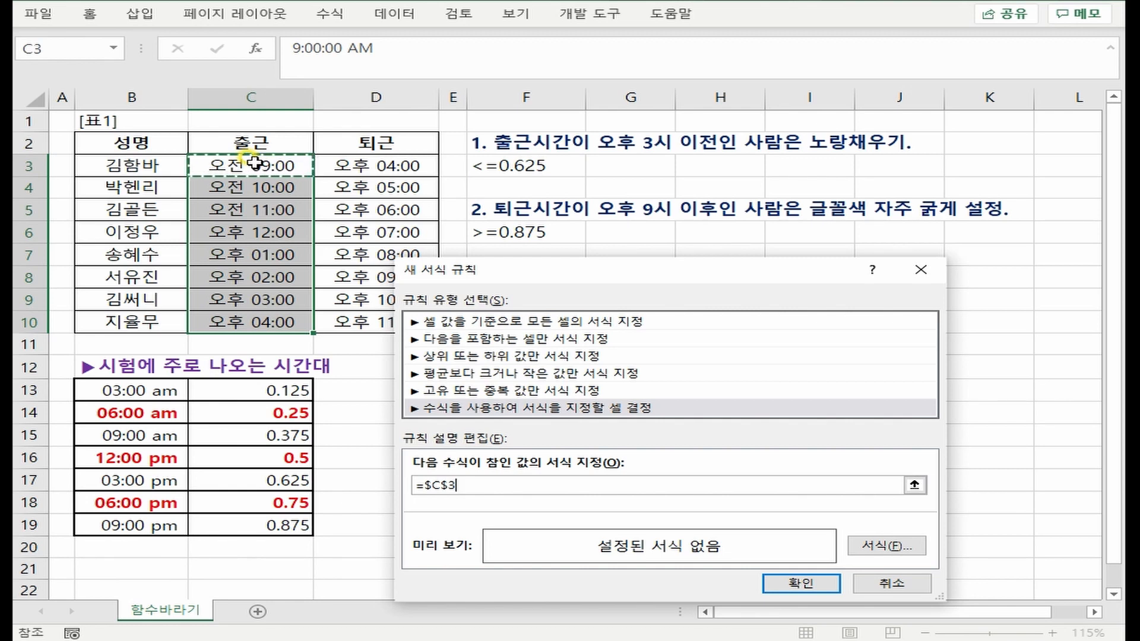
key("F4")
type("<=0.625")
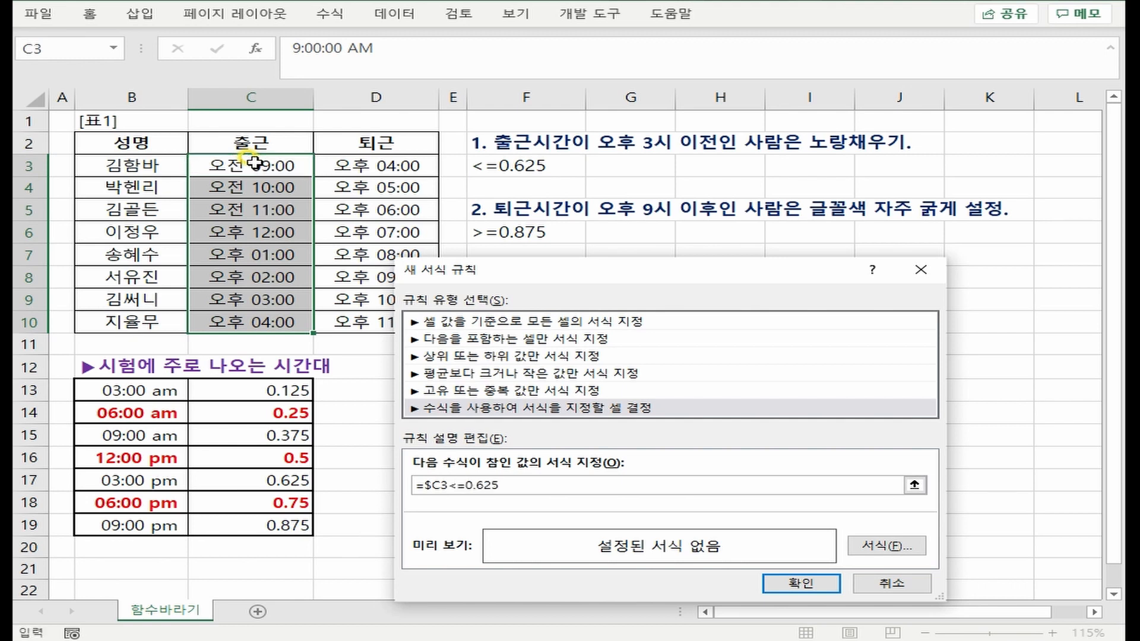
Step: Give the 출근 rule a yellow background fill and apply it
left_click(885, 545)
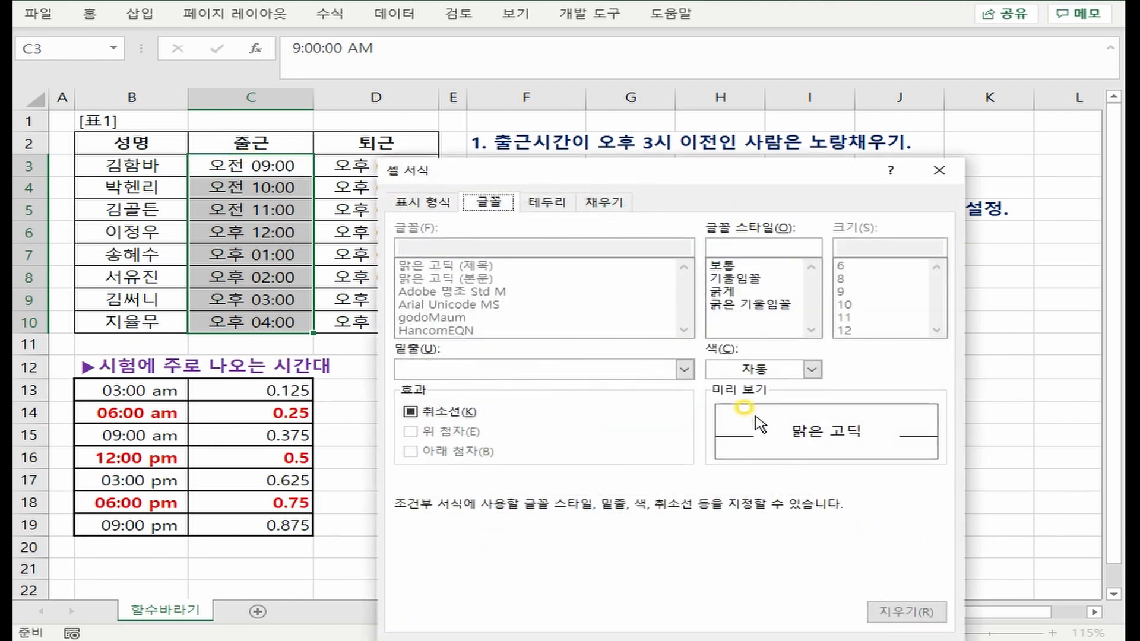
left_click(609, 200)
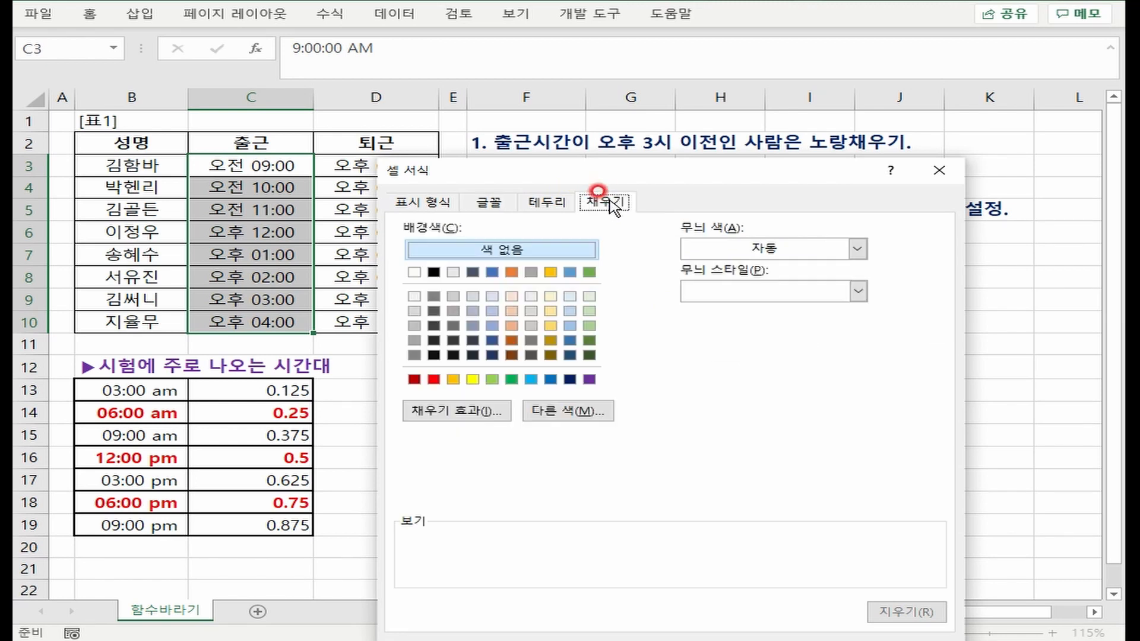
left_click(472, 379)
key("Return")
key("Return")
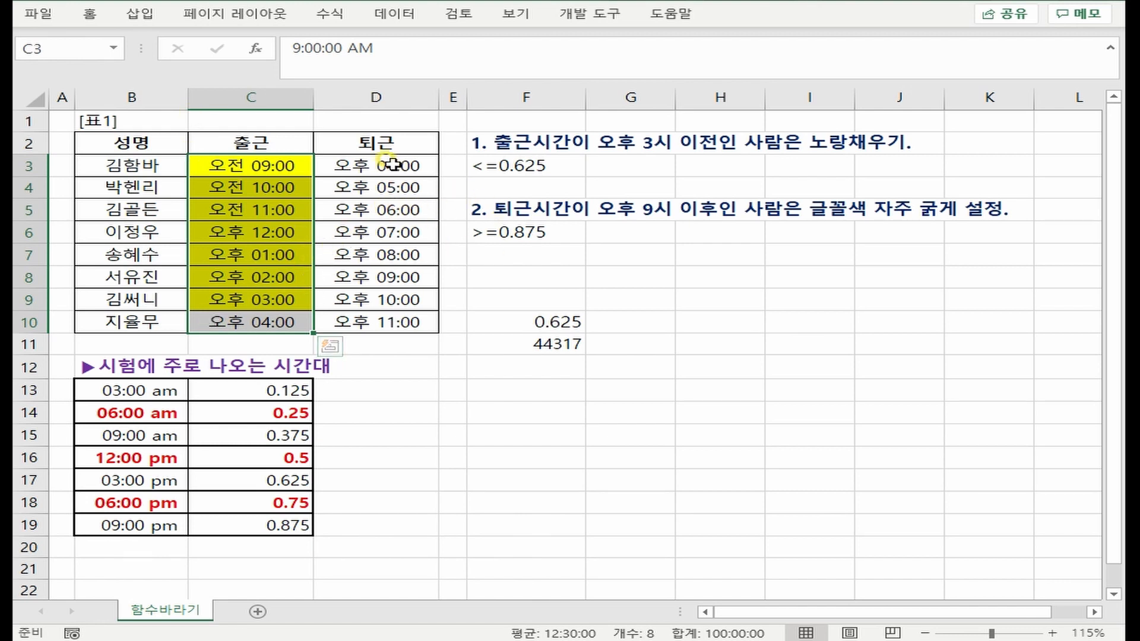
Step: Create a formula-based conditional formatting rule for the 퇴근 times in D3:D10 using =$D3>=0.875
double_click(390, 164)
left_click(385, 233)
left_click_drag(385, 168, 377, 321)
left_click(89, 13)
left_click(796, 38)
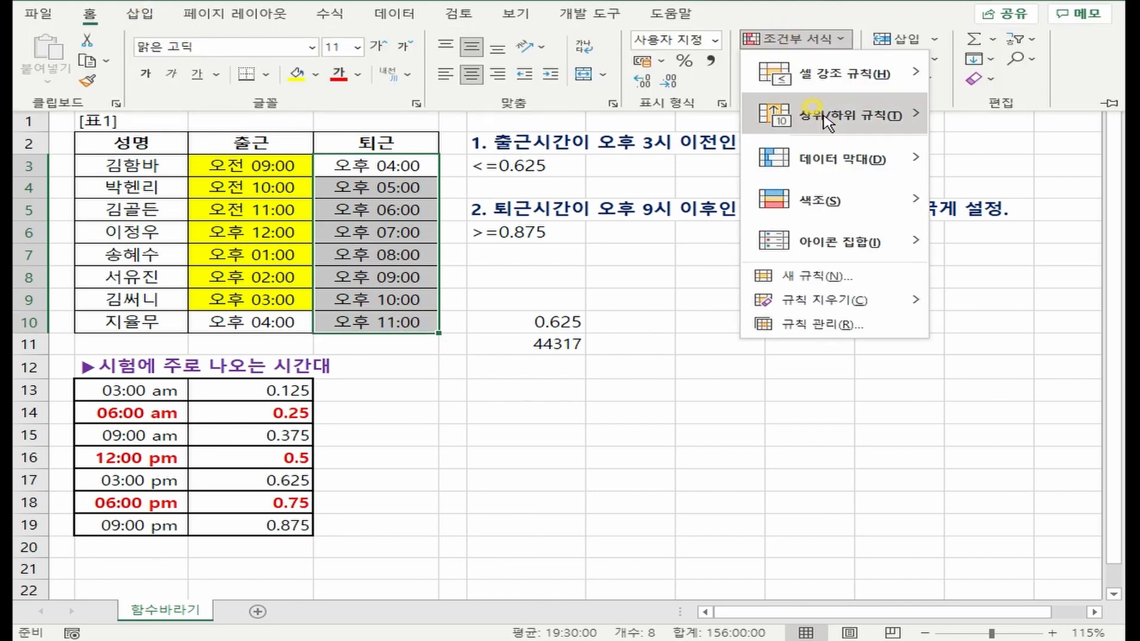
mouse_move(855, 246)
left_click(855, 274)
left_click(468, 385)
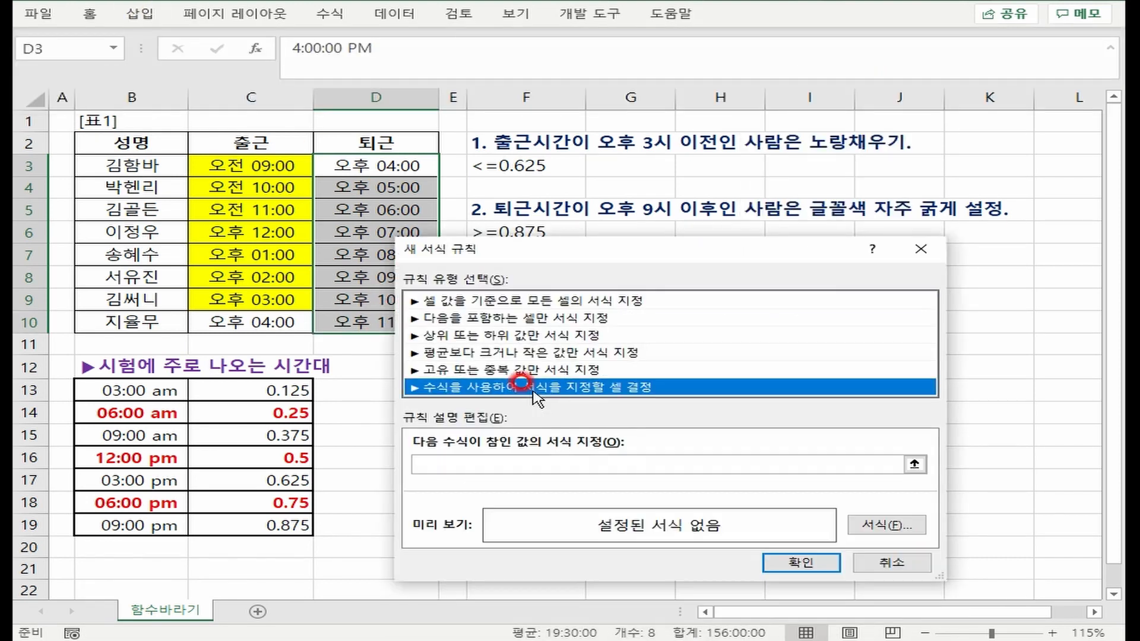
left_click(584, 463)
type("=")
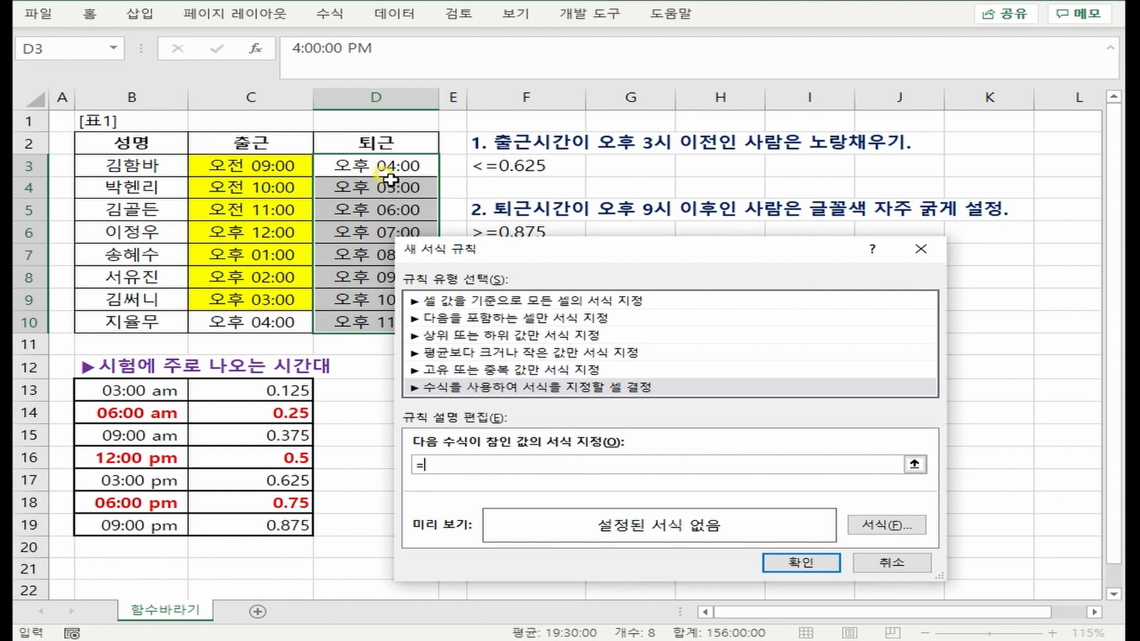
left_click(383, 163)
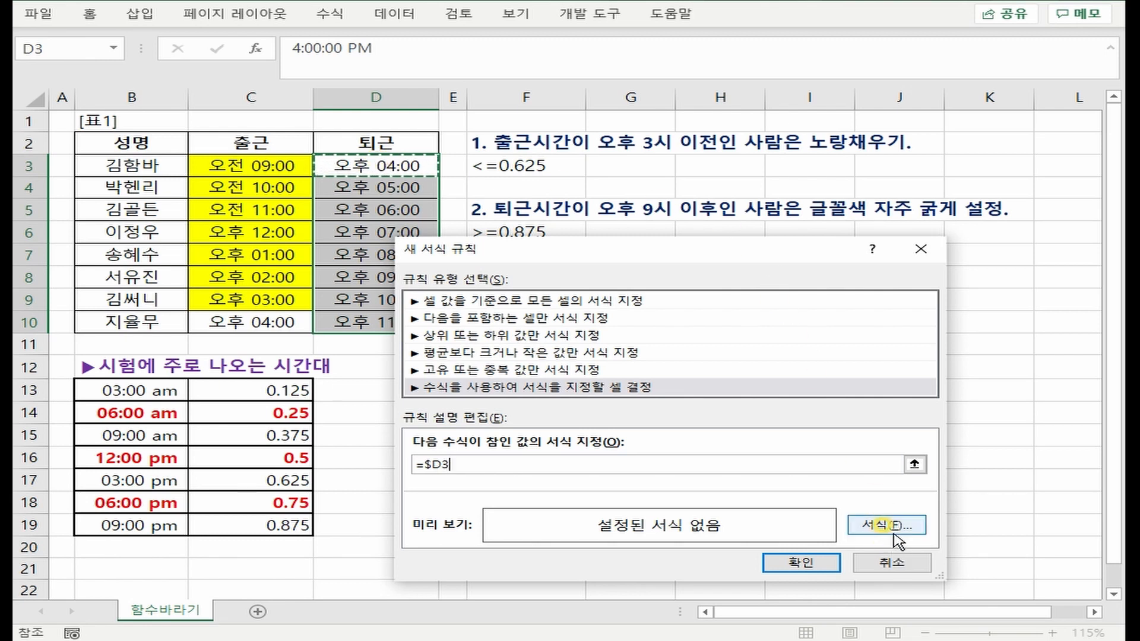
type(">=0.875")
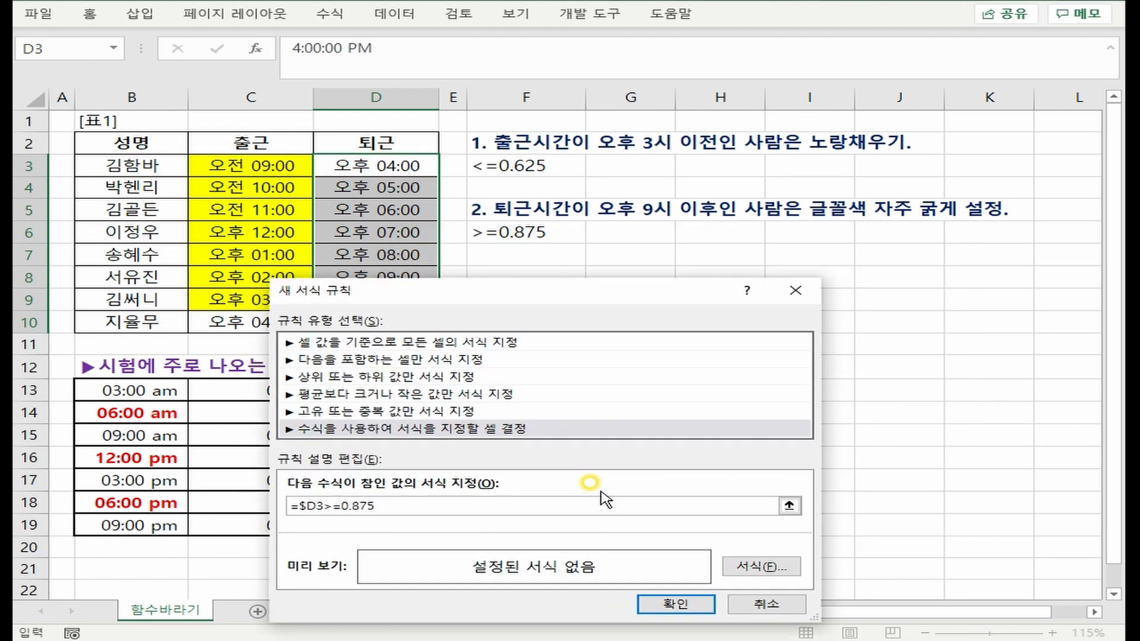
Step: Give the 퇴근 rule a purple (자주), bold (굵게) font and apply it
left_click(749, 565)
left_click(785, 323)
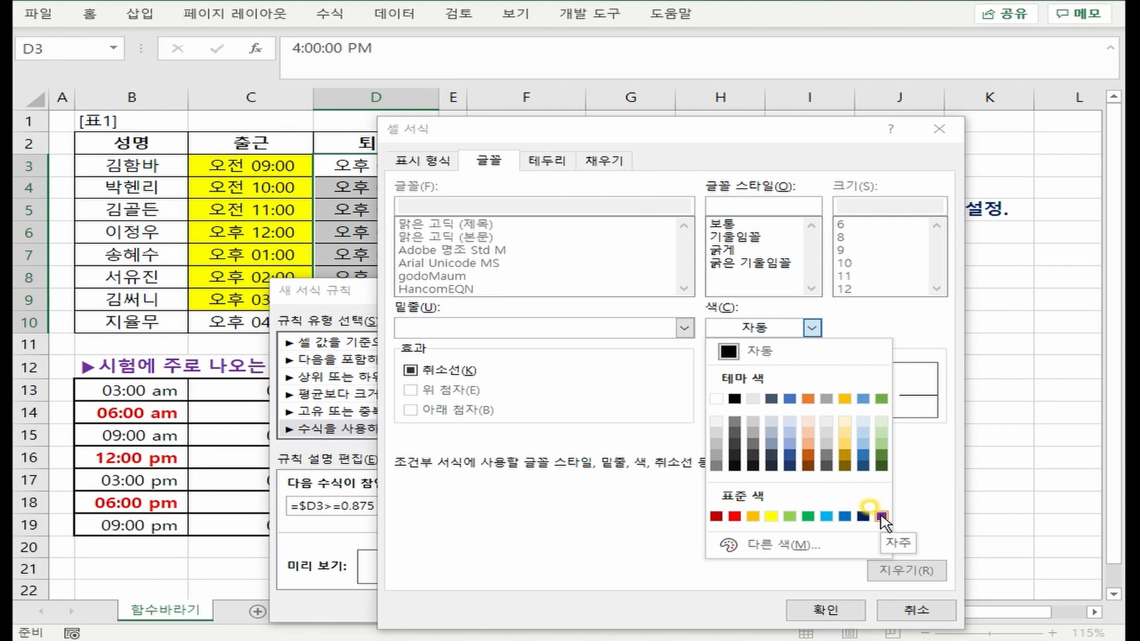
left_click(881, 516)
left_click(721, 250)
left_click(822, 608)
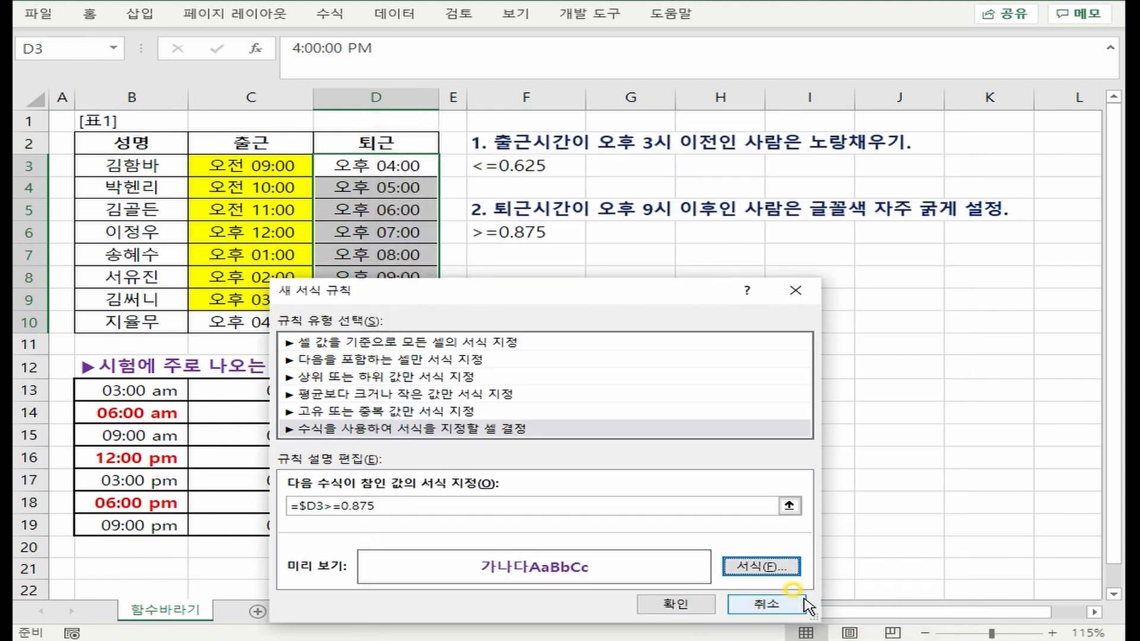
left_click(706, 604)
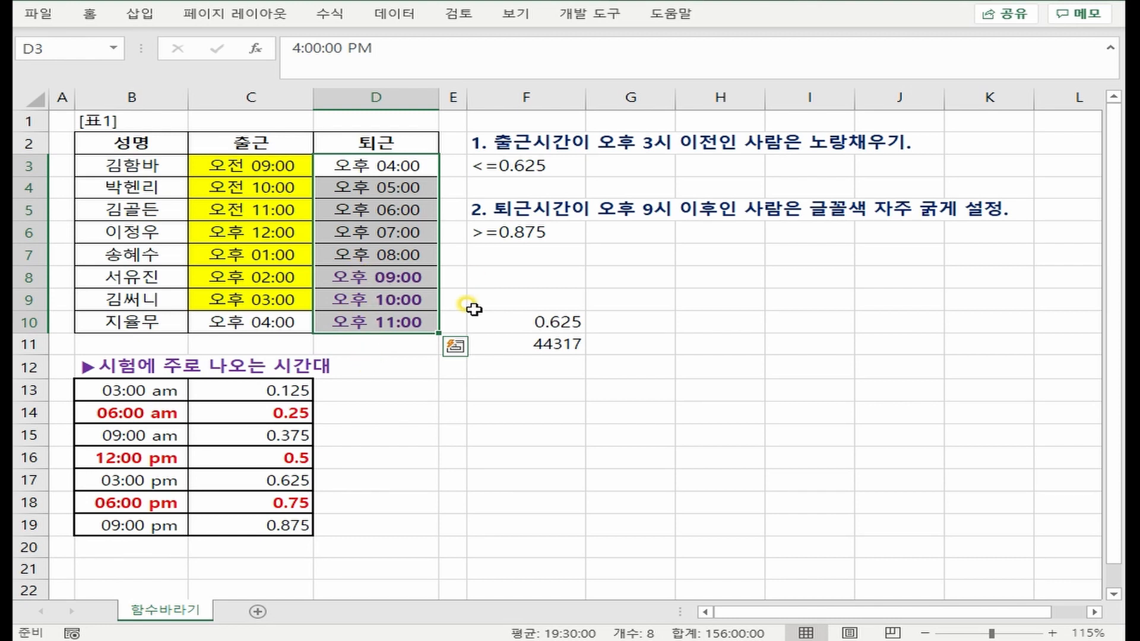
Step: Switch to the 시간조건식 note in Notepad and examine the Access time conditions, highlighting the #12:00# value
left_click(426, 397)
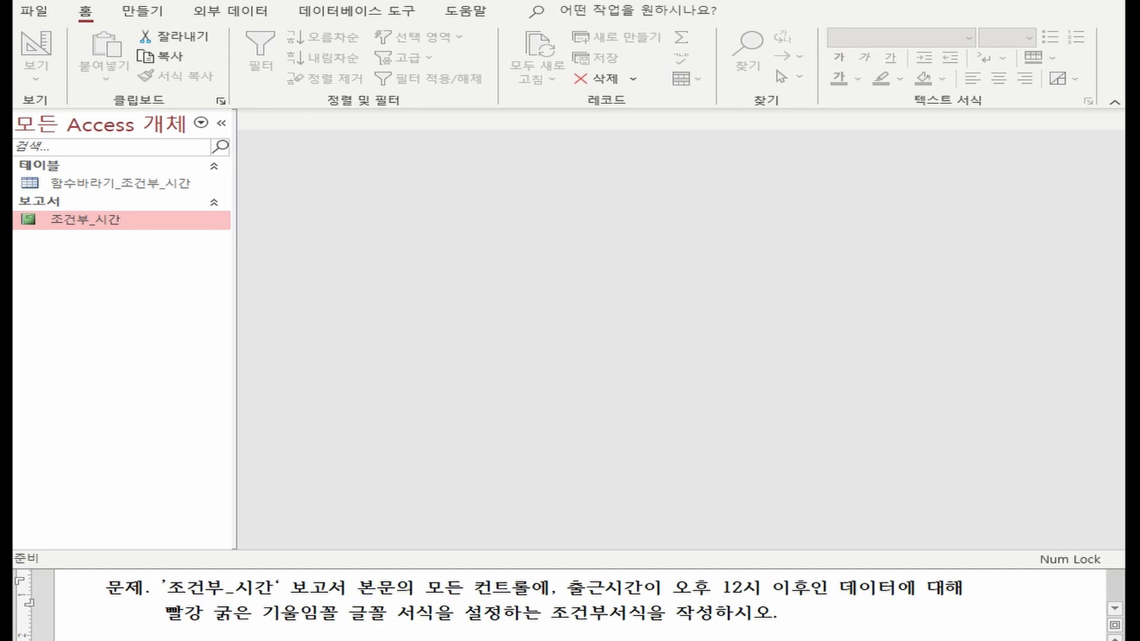
left_click(297, 639)
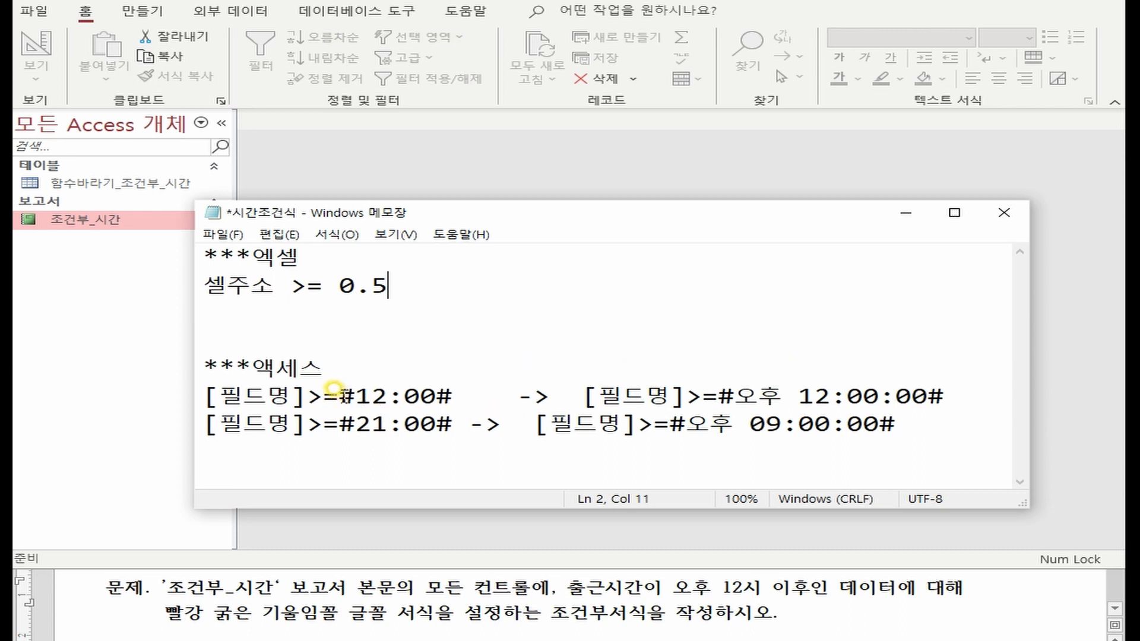
left_click_drag(334, 388, 455, 386)
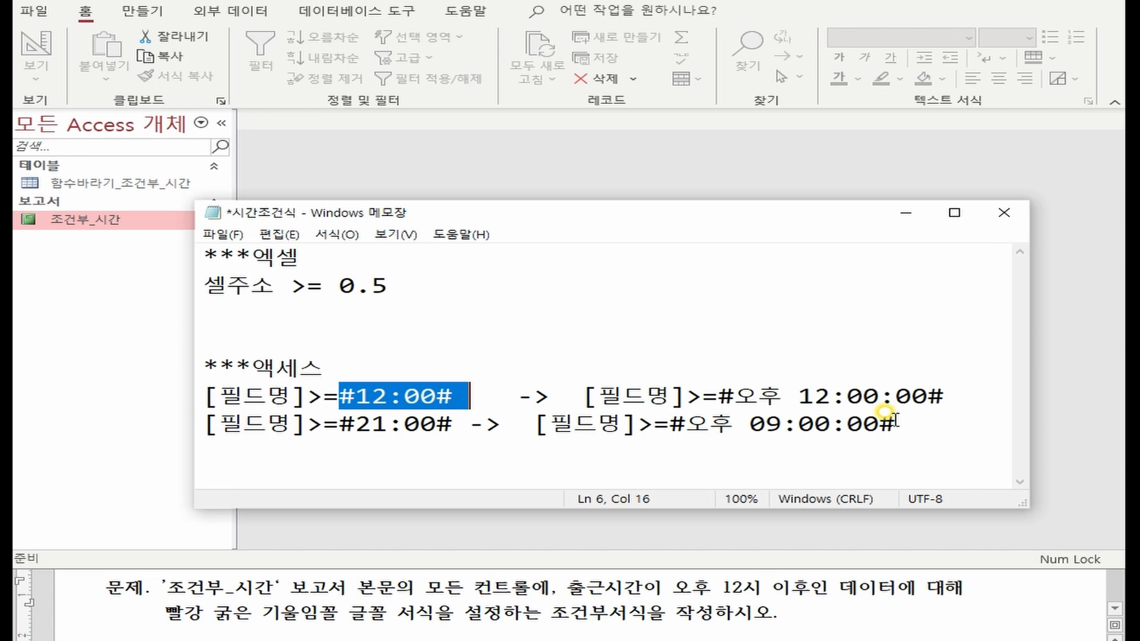
left_click(453, 168)
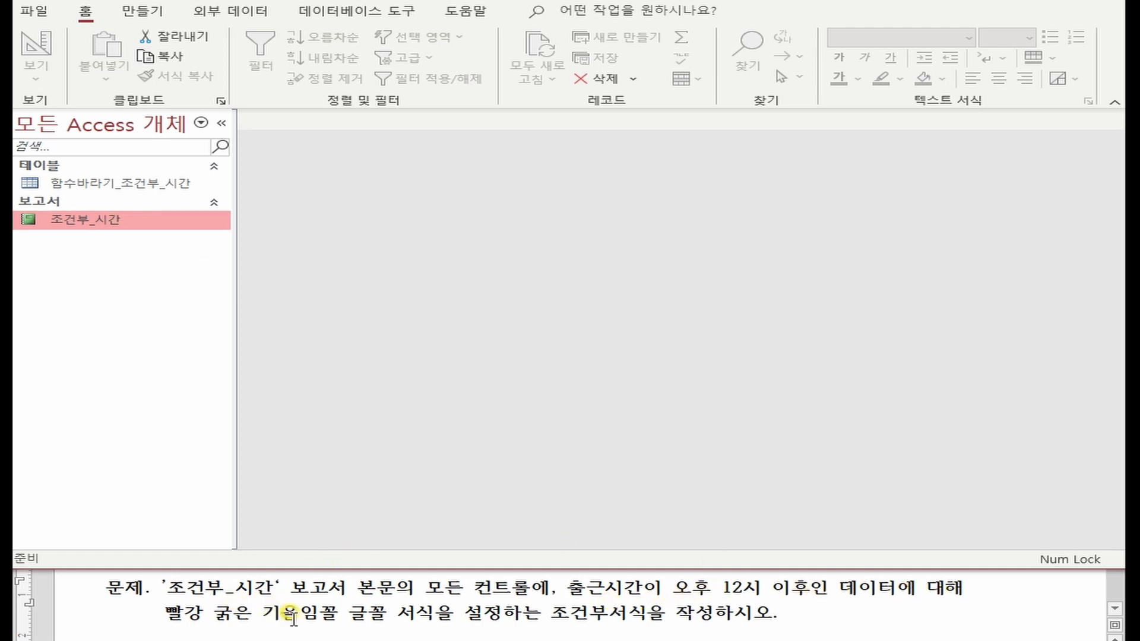
Step: Open the 조건부_시간 report in Design View and select all controls in the 본문 section
right_click(137, 224)
left_click(196, 284)
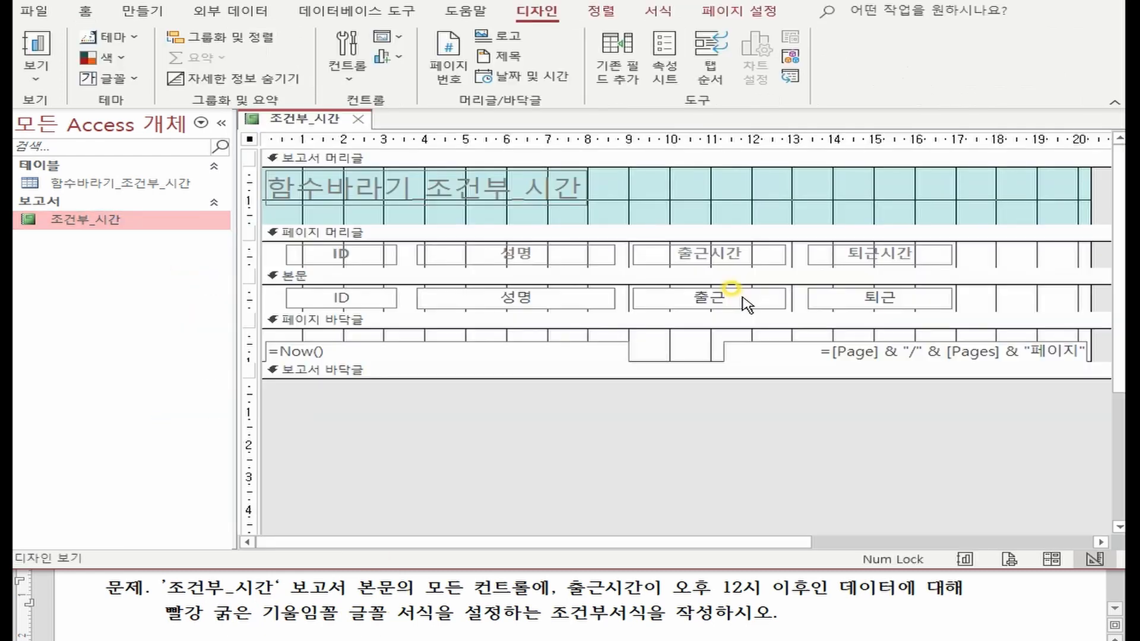
left_click(718, 254)
left_click(717, 293)
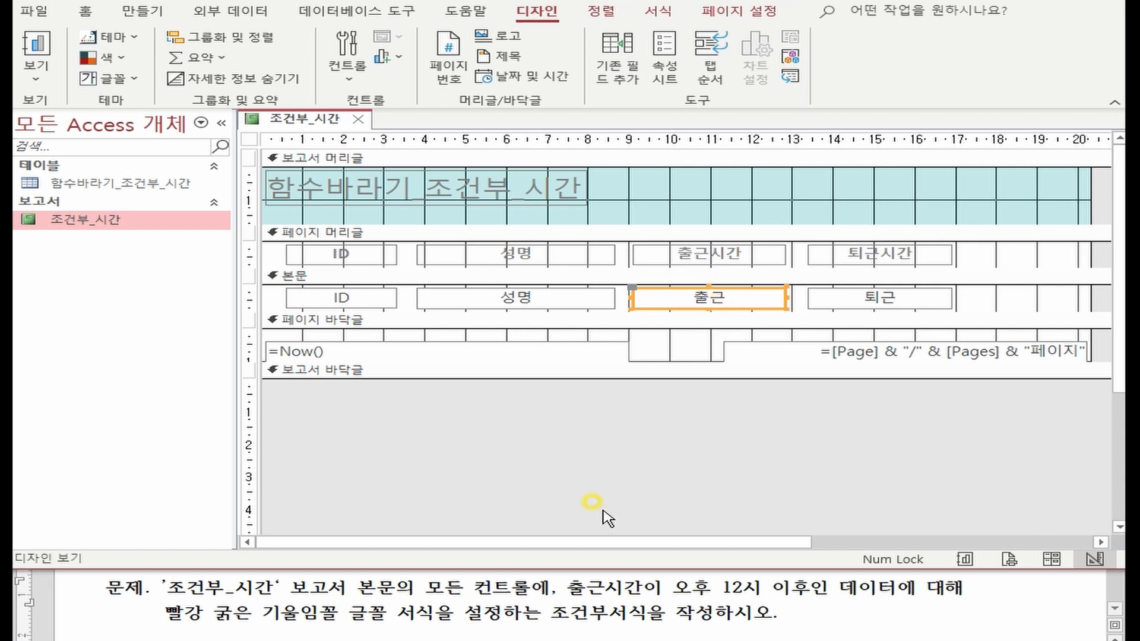
left_click(259, 296)
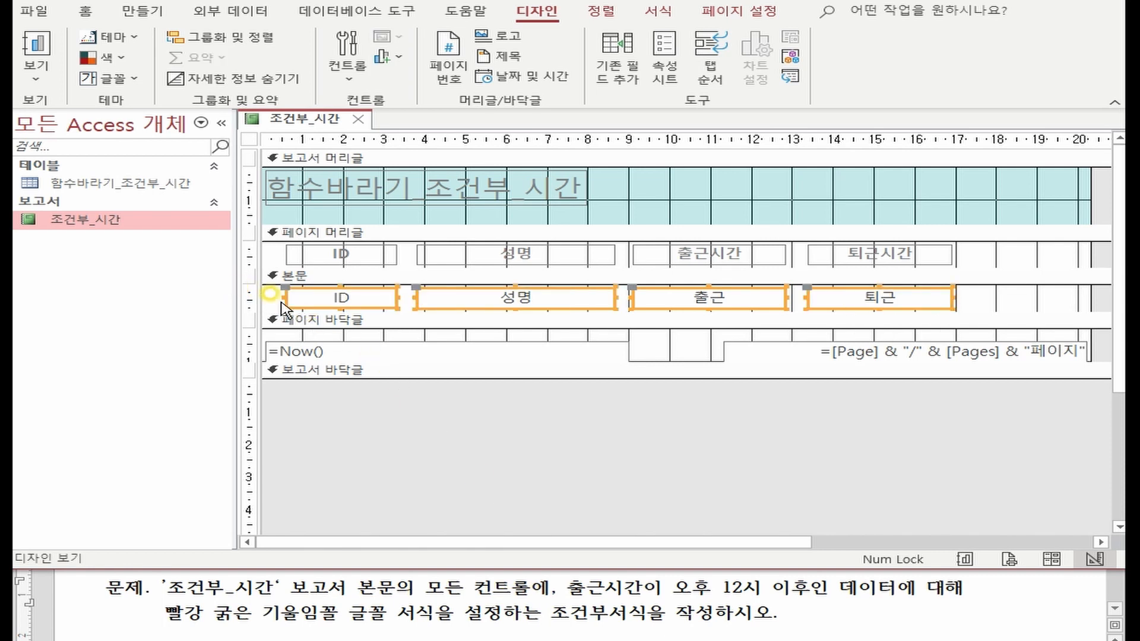
Step: Switch to the Notepad note to check the [필드명] part of the Access condition, and return to the report
key("alt+Tab")
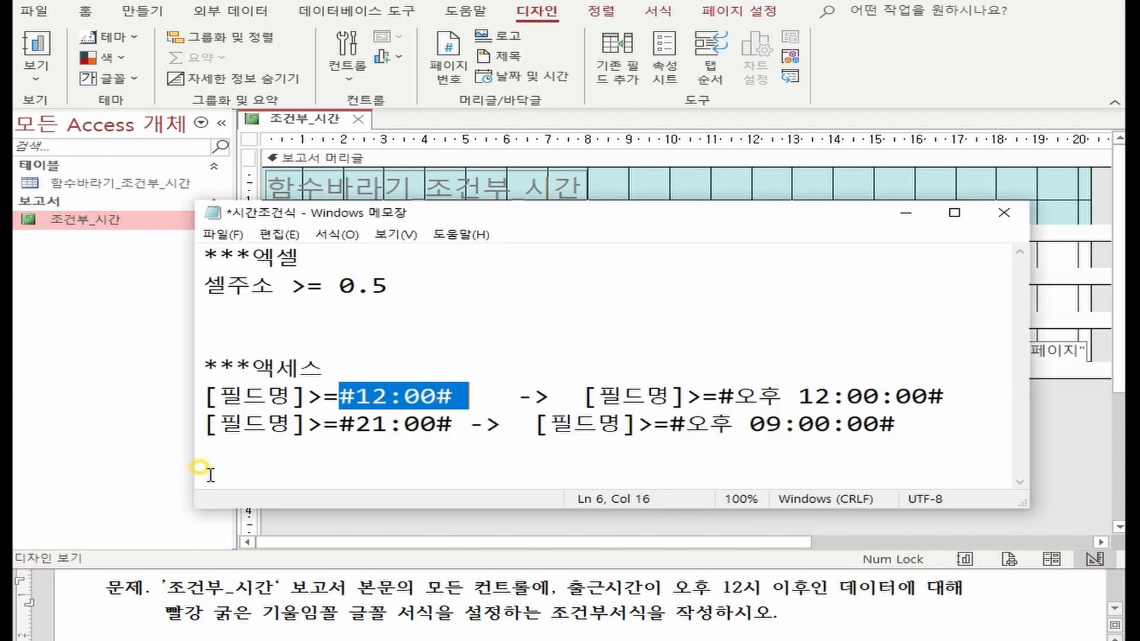
left_click_drag(308, 396, 195, 387)
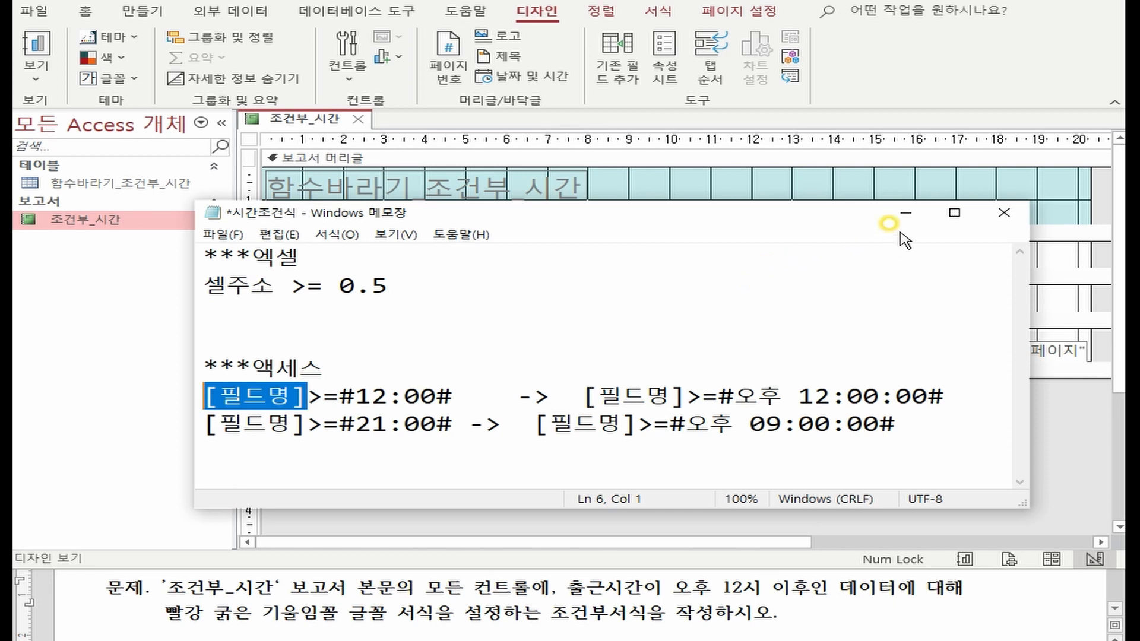
left_click(900, 213)
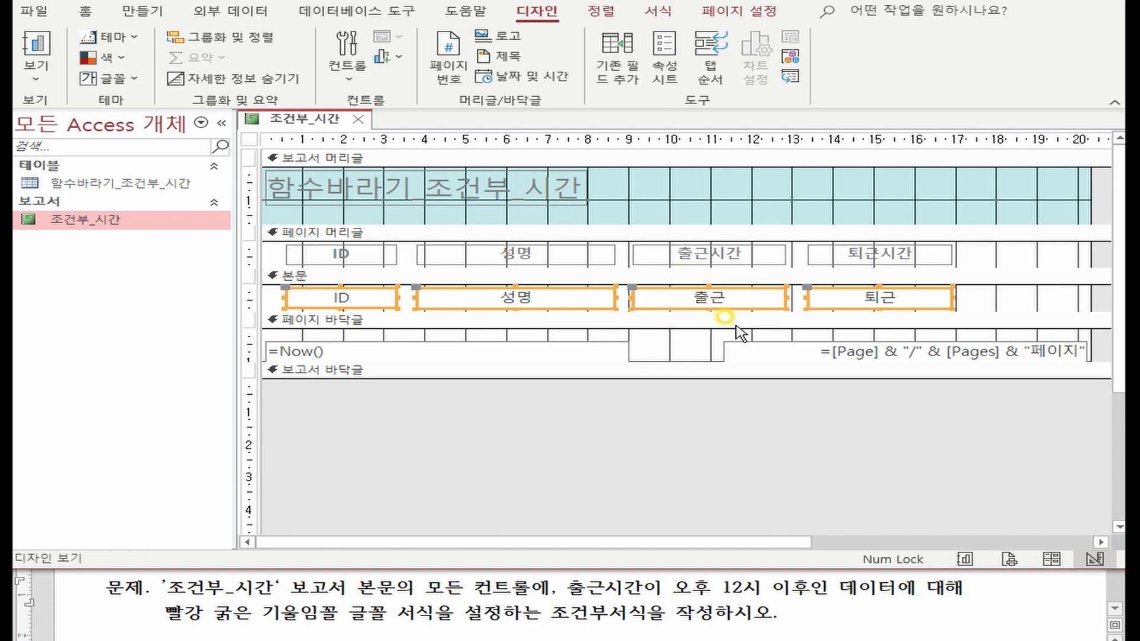
Step: Create a conditional formatting rule for the selected 본문 controls using the expression [출근]>=#12:00#
left_click(657, 10)
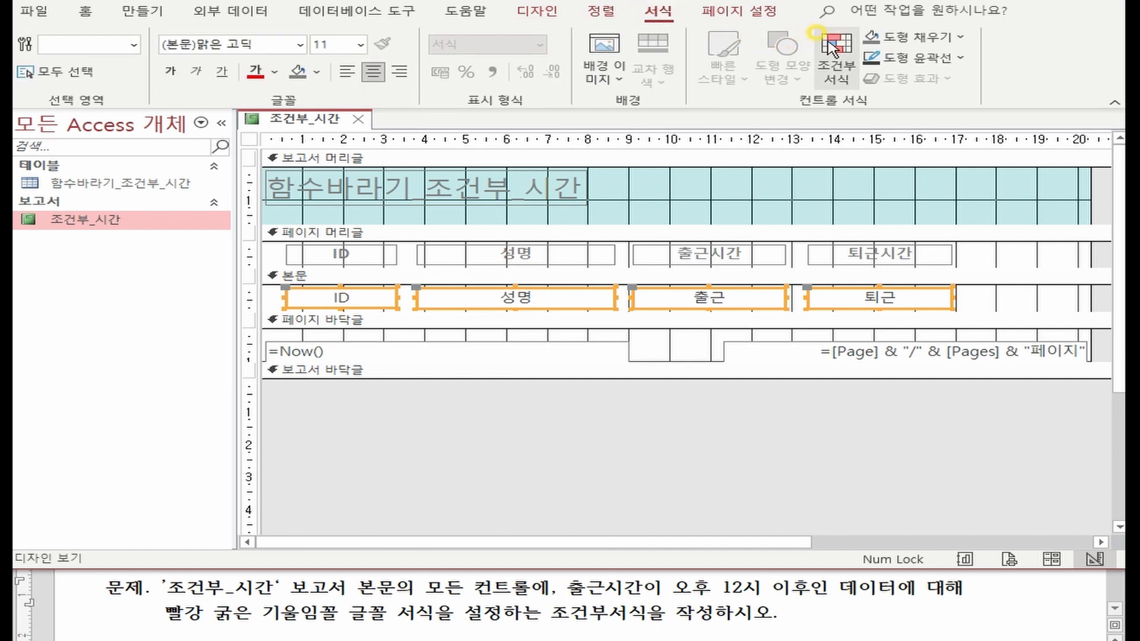
left_click(837, 47)
left_click(335, 201)
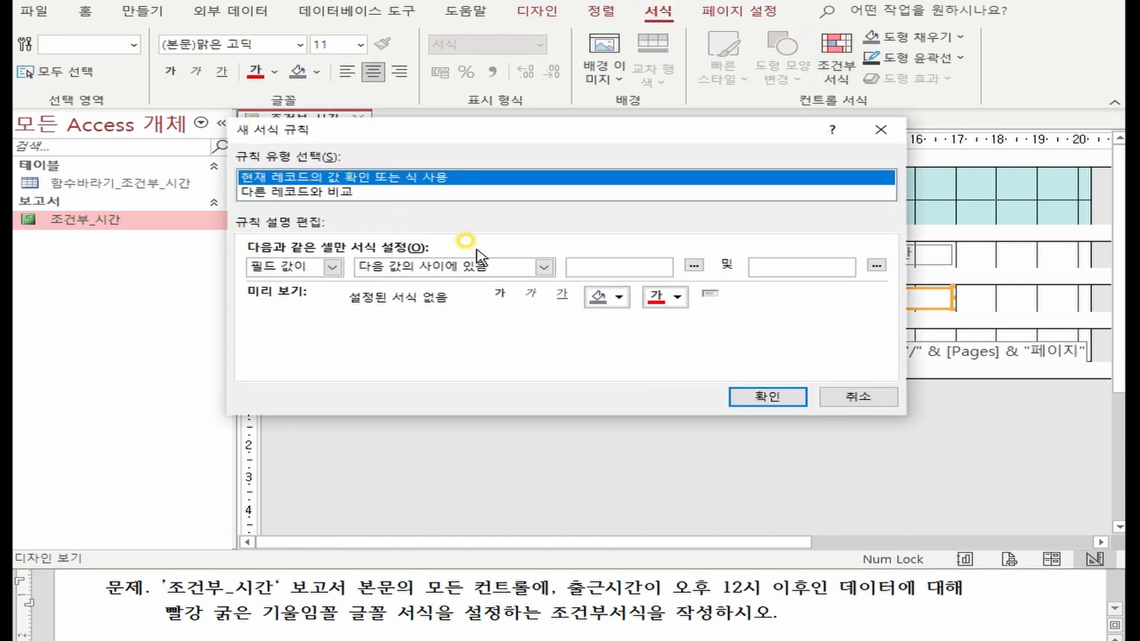
left_click(332, 267)
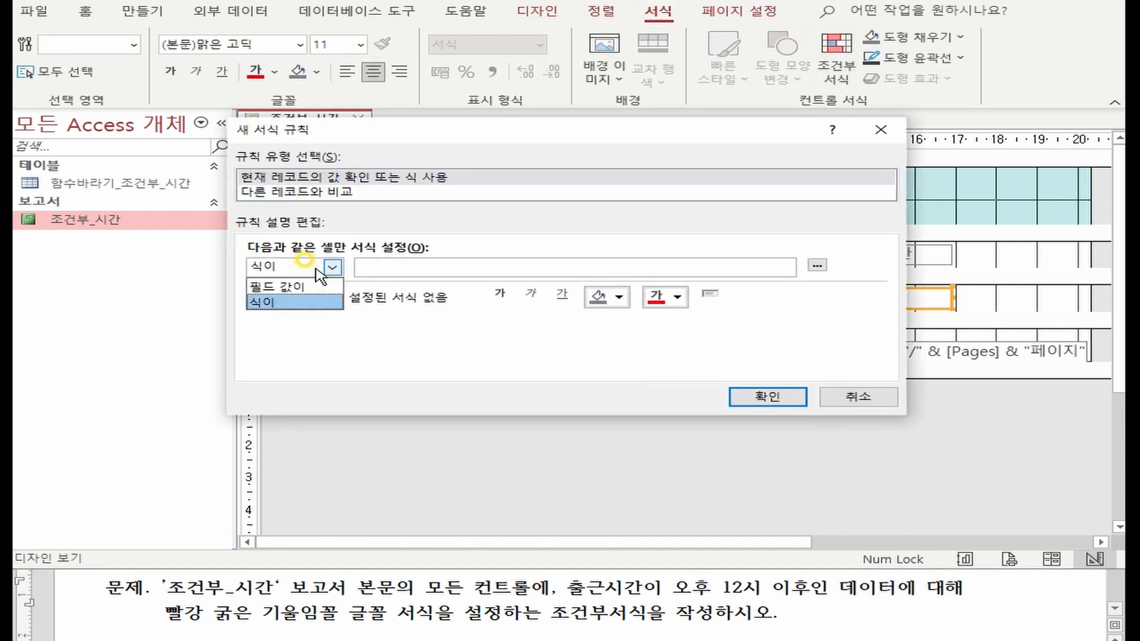
left_click(303, 304)
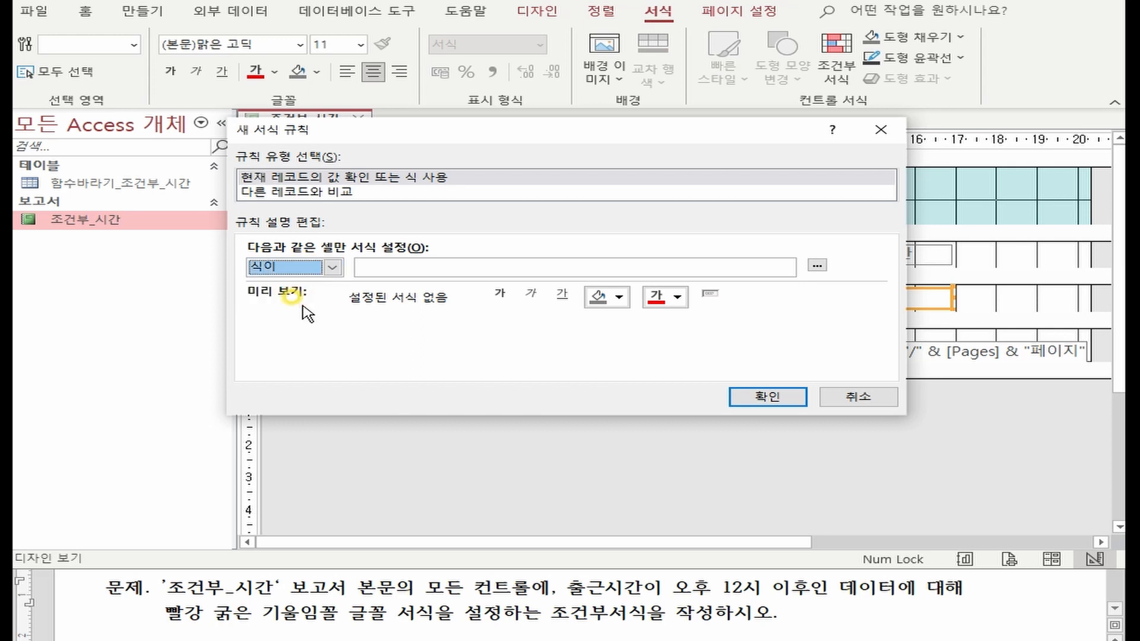
left_click(383, 268)
type("[")
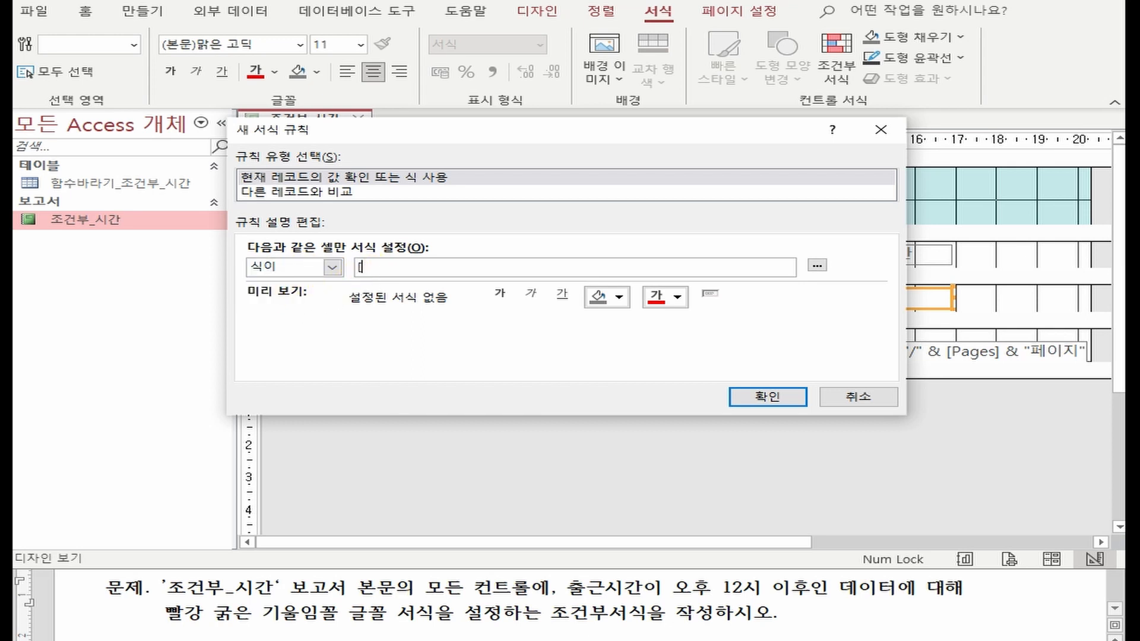
type("출근")
type("]>=#12:00#")
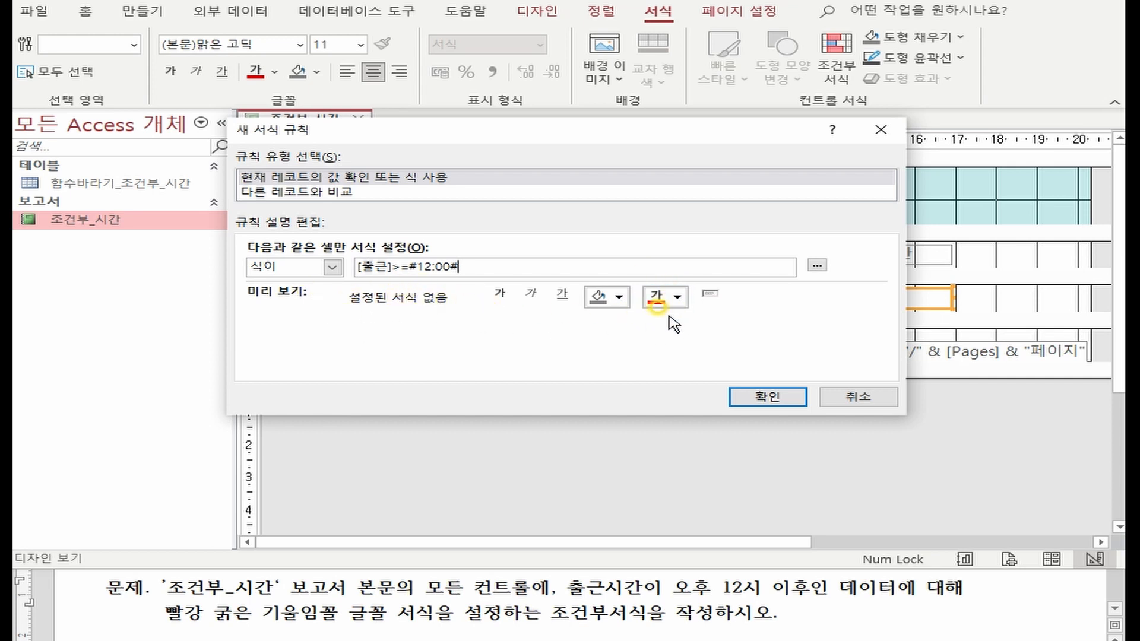
Step: Give the rule a red, bold, italic font and apply it to the selected controls
left_click(656, 295)
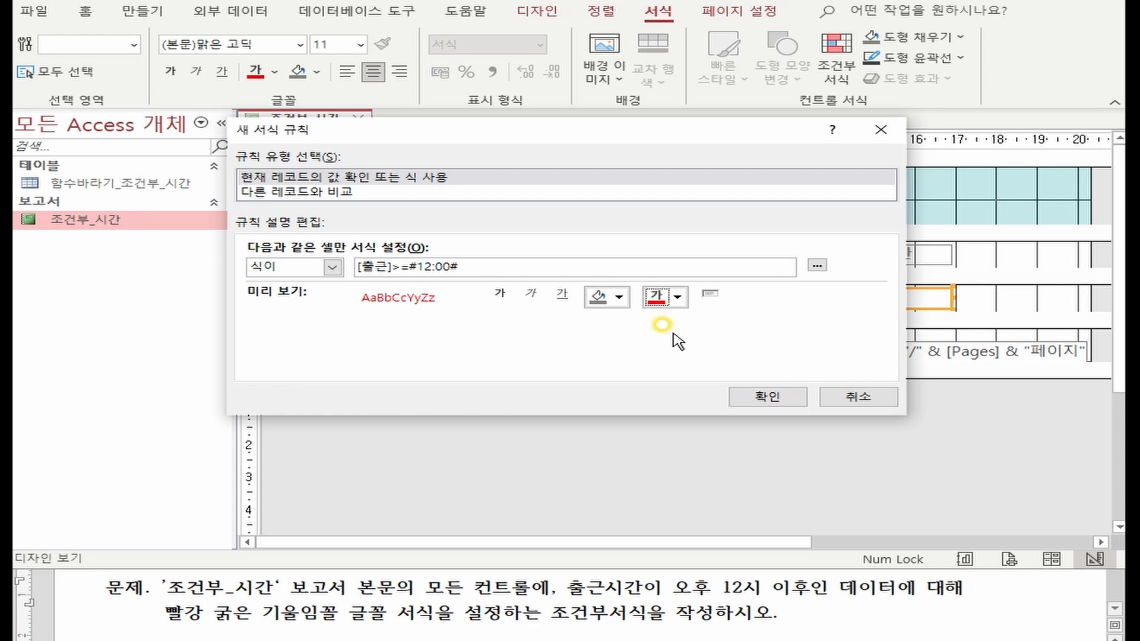
left_click(499, 294)
left_click(532, 294)
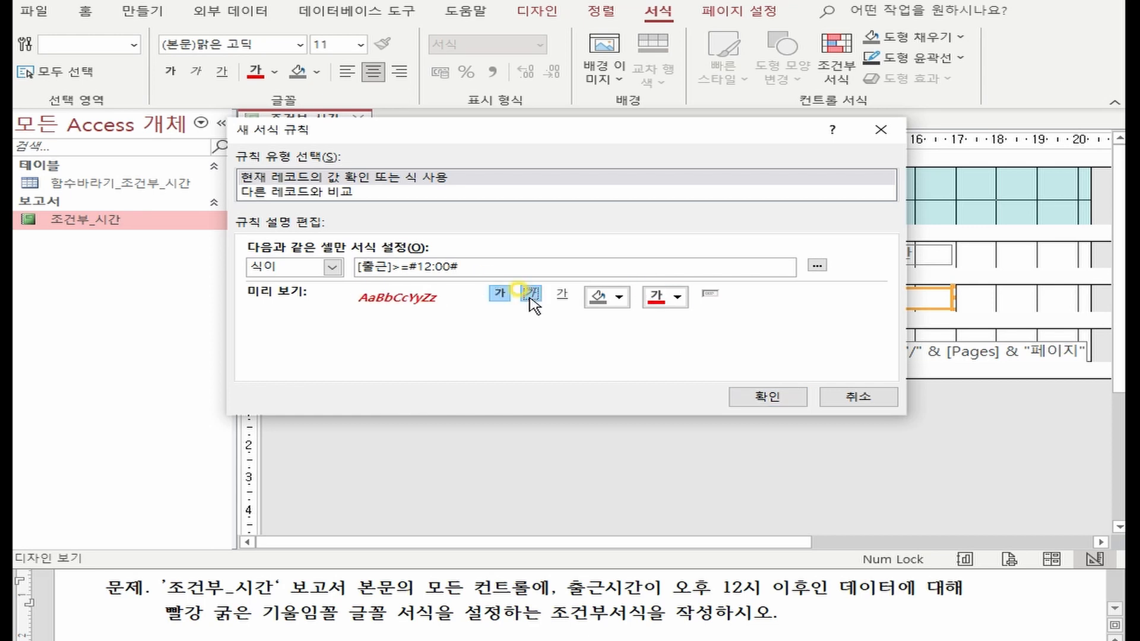
left_click(767, 396)
left_click(640, 382)
Step: View the formatted 조건부_시간 report, and reopen its conditional formatting rule from Design View for inspection
double_click(154, 219)
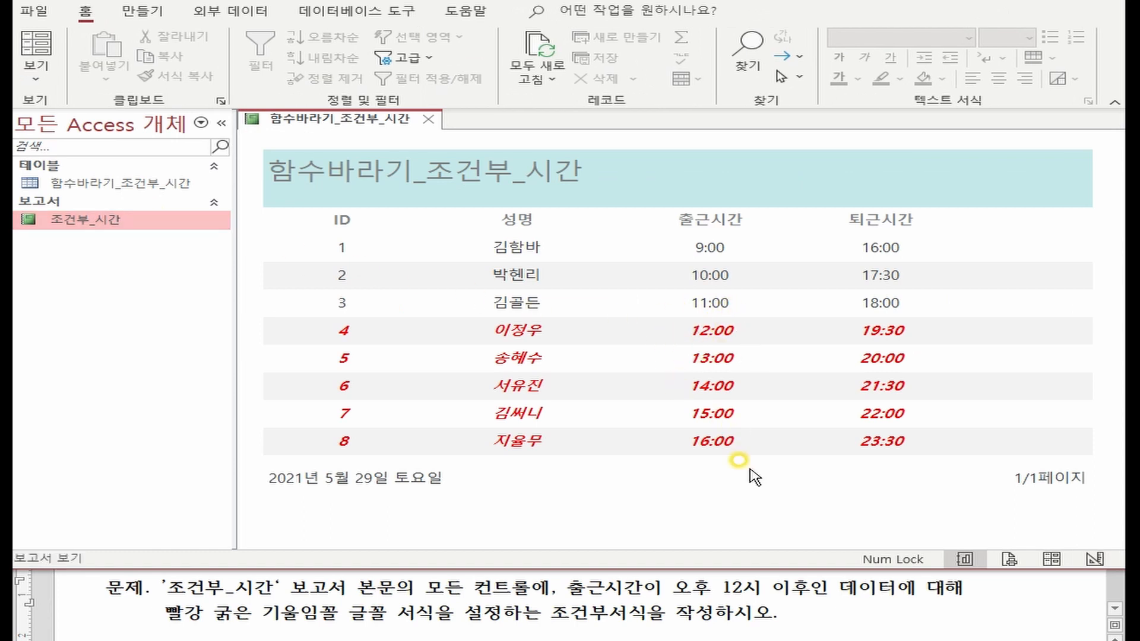
right_click(141, 221)
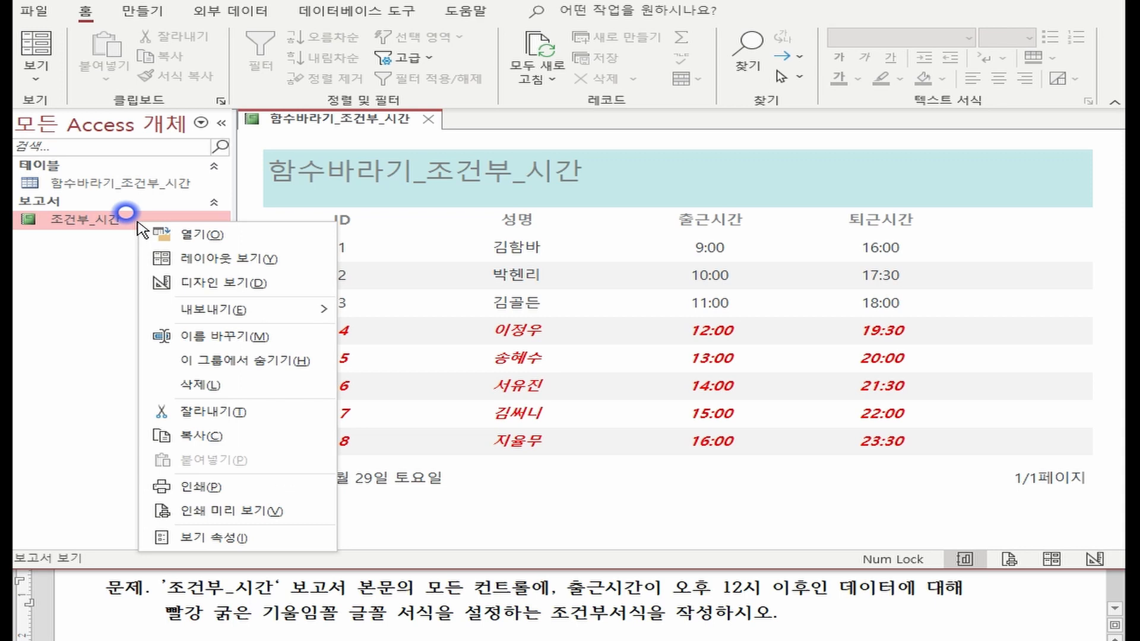
left_click(242, 286)
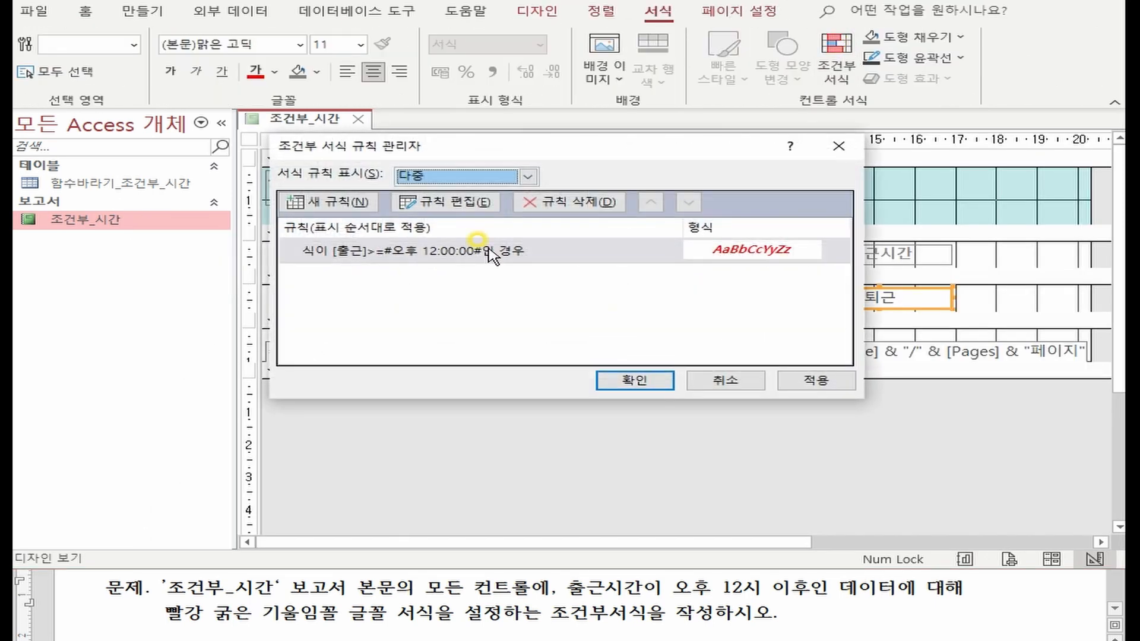
double_click(492, 256)
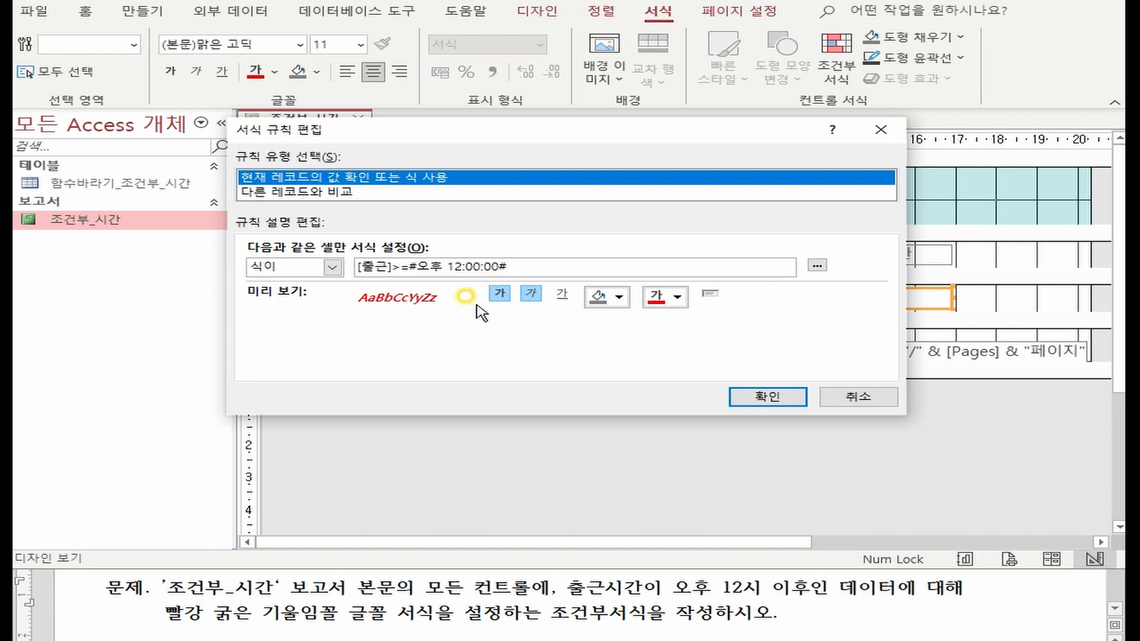
Step: Switch to the Notepad note and compare the #12:00# and #21:00# conditions with their converted 오후 forms and the Excel condition
key("alt+Tab")
left_click_drag(468, 396, 291, 396)
left_click_drag(599, 396, 956, 389)
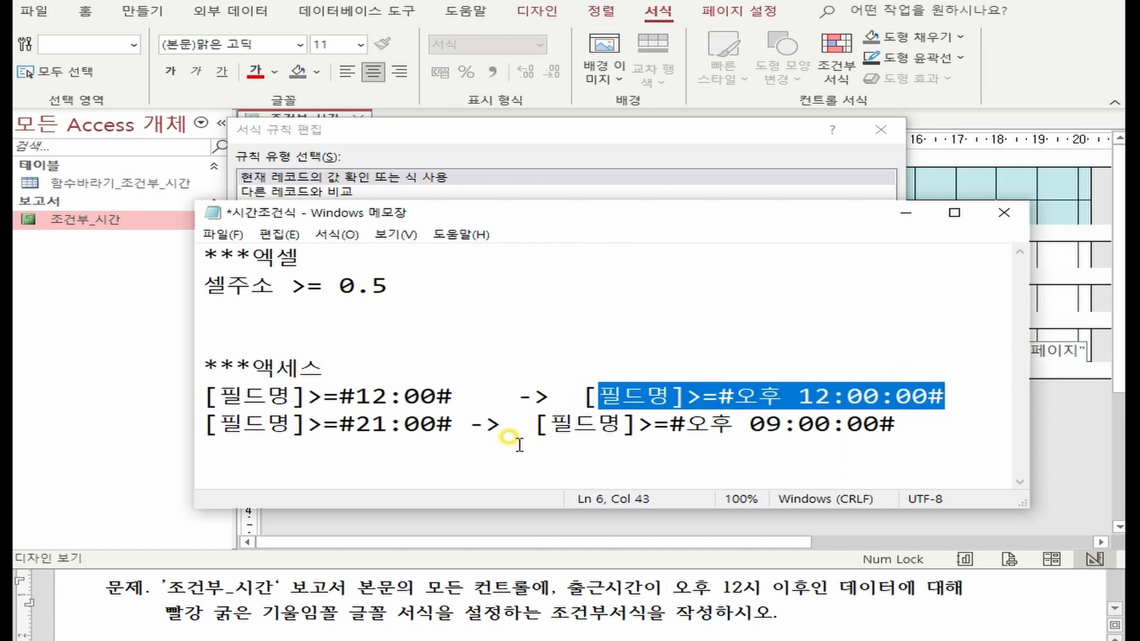
left_click_drag(534, 424, 939, 432)
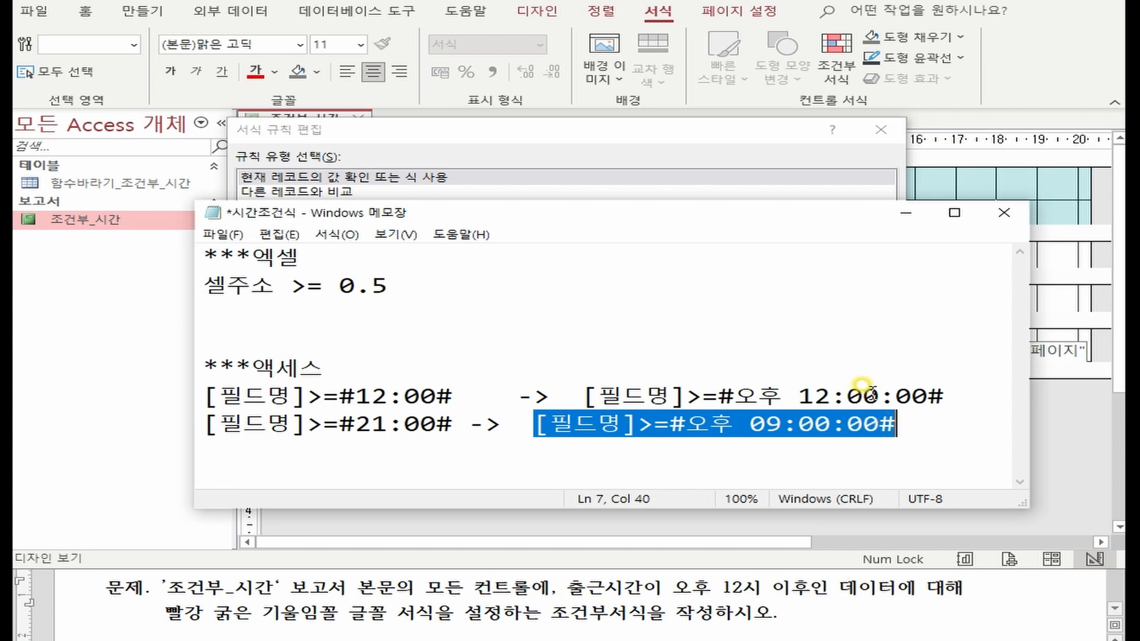
left_click_drag(337, 424, 456, 413)
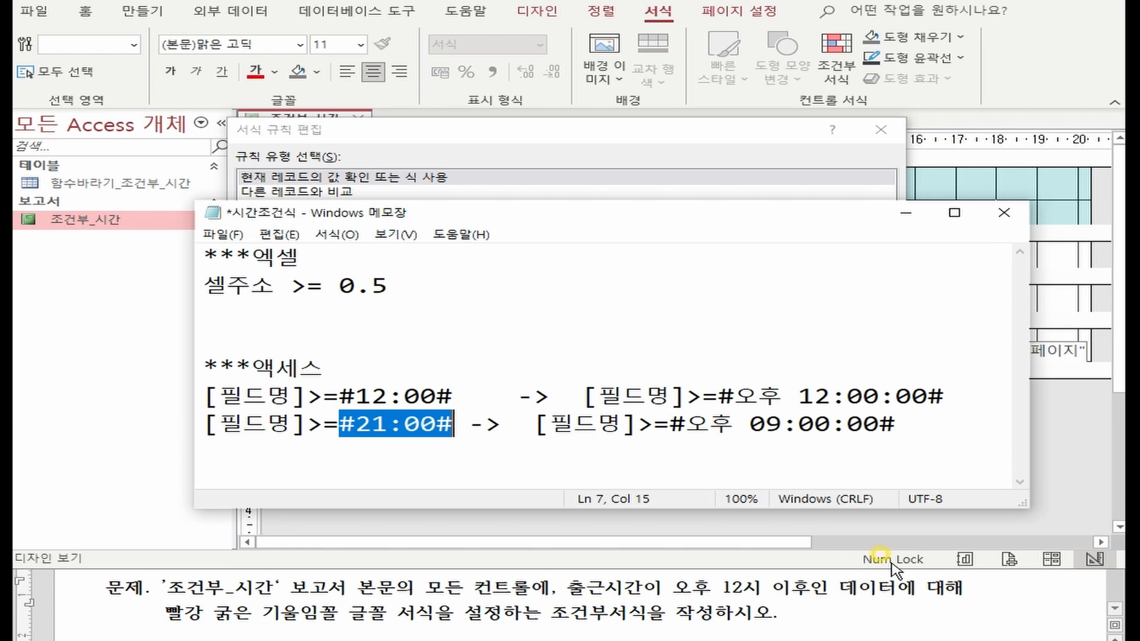
left_click(324, 276)
left_click(348, 373)
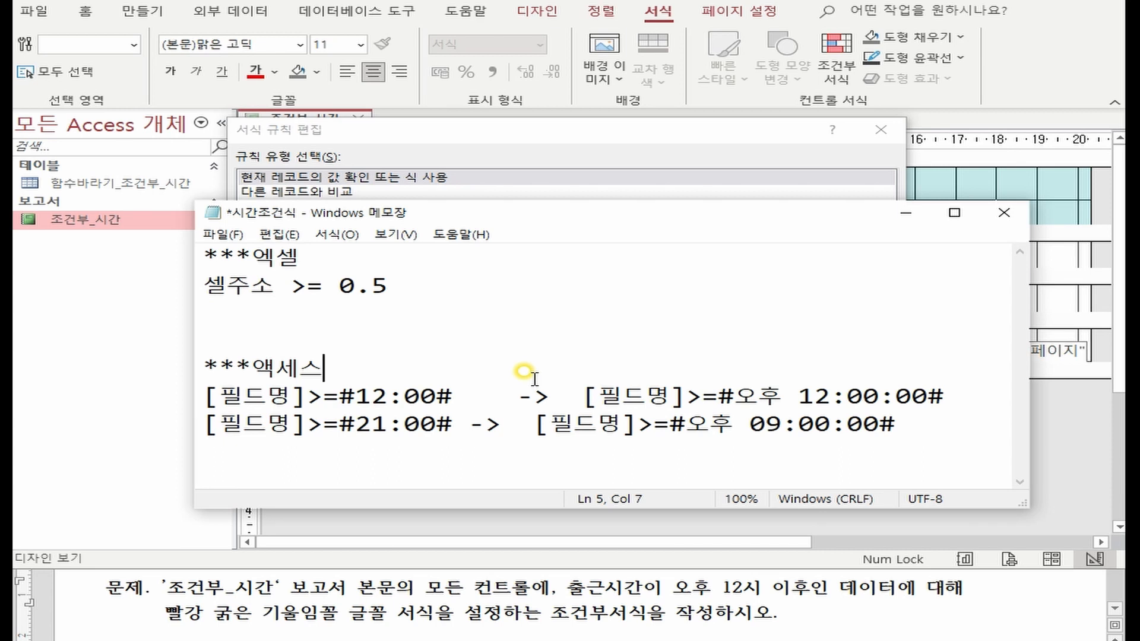
left_click(653, 313)
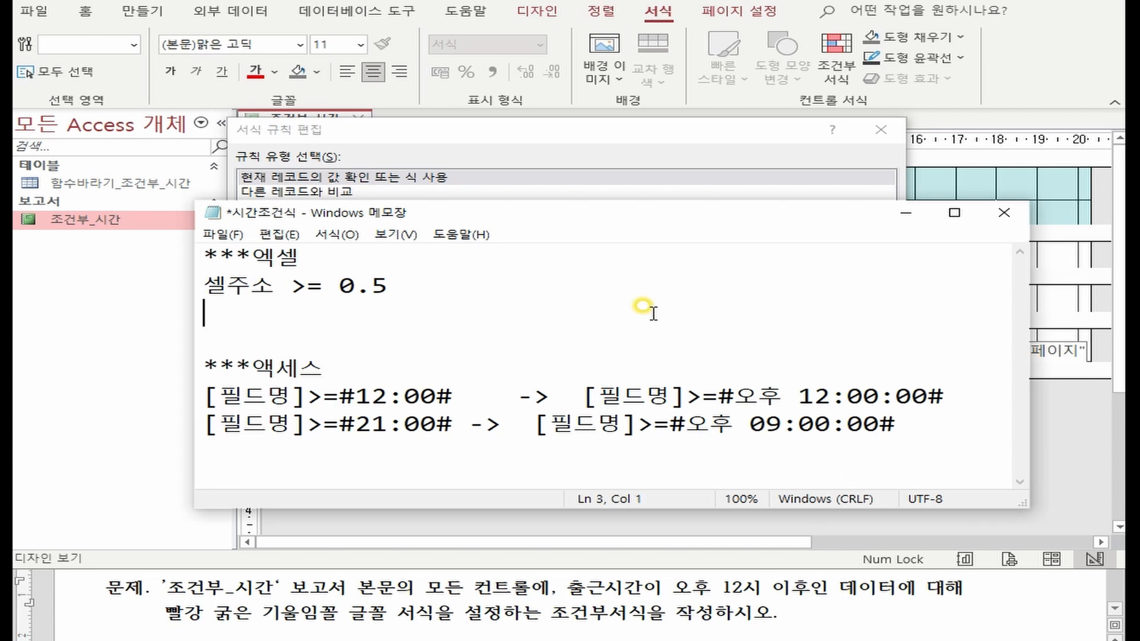